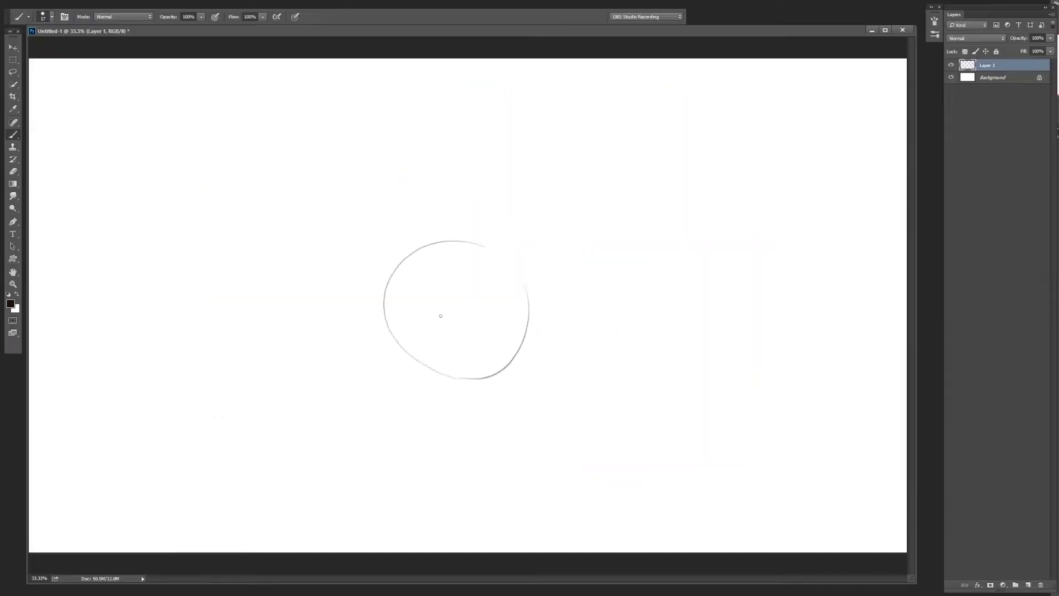
- Sketch the left pincer outline, the body oval with the right pincer curl, and the left foot
mouse_move(317, 309)
mouse_down()
mouse_move(389, 276)
mouse_move(474, 347)
mouse_up()
mouse_move(565, 342)
mouse_down()
mouse_move(513, 287)
mouse_move(556, 345)
mouse_move(526, 380)
mouse_up()
drag(248, 320, 315, 351)
drag(347, 297, 364, 337)
mouse_move(297, 226)
mouse_down()
mouse_move(300, 255)
mouse_move(367, 251)
mouse_up()
- Add arcs along the pincer top and curves around the right pincer base
drag(295, 243, 397, 210)
drag(369, 281, 394, 251)
key(e)
key(b)
drag(312, 264, 356, 267)
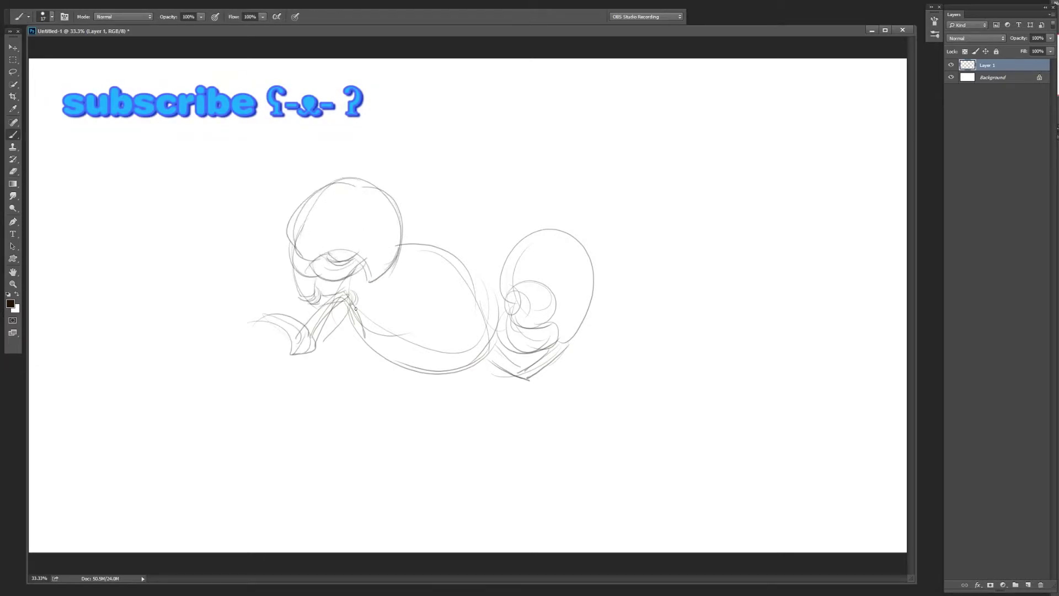
- Redraw the belly oval, erasing the old lower belly line
mouse_move(411, 333)
mouse_down()
mouse_move(364, 345)
mouse_move(472, 341)
mouse_up()
key(e)
mouse_move(403, 367)
mouse_down()
mouse_move(480, 337)
mouse_move(419, 348)
mouse_up()
key(b)
drag(442, 353, 470, 348)
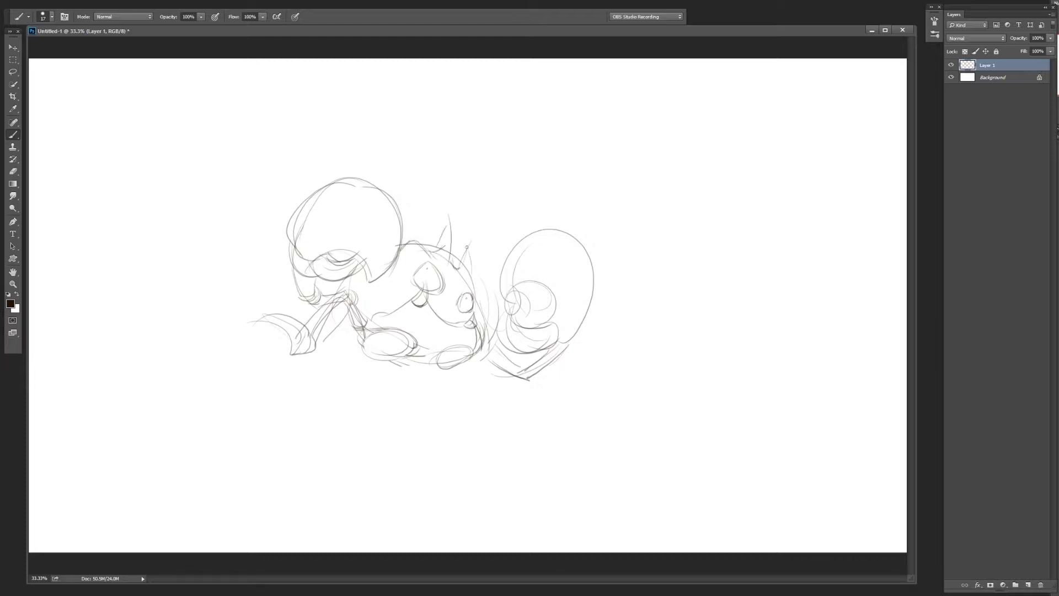
- Redraw the left pincer outline cleanly and replace the right pincer's old spiral with a new inner curl
drag(289, 219, 353, 179)
key(e)
mouse_move(513, 301)
mouse_down()
mouse_move(546, 242)
mouse_move(530, 294)
mouse_up()
key(b)
key(e)
drag(546, 330, 507, 342)
key(b)
drag(530, 281, 551, 311)
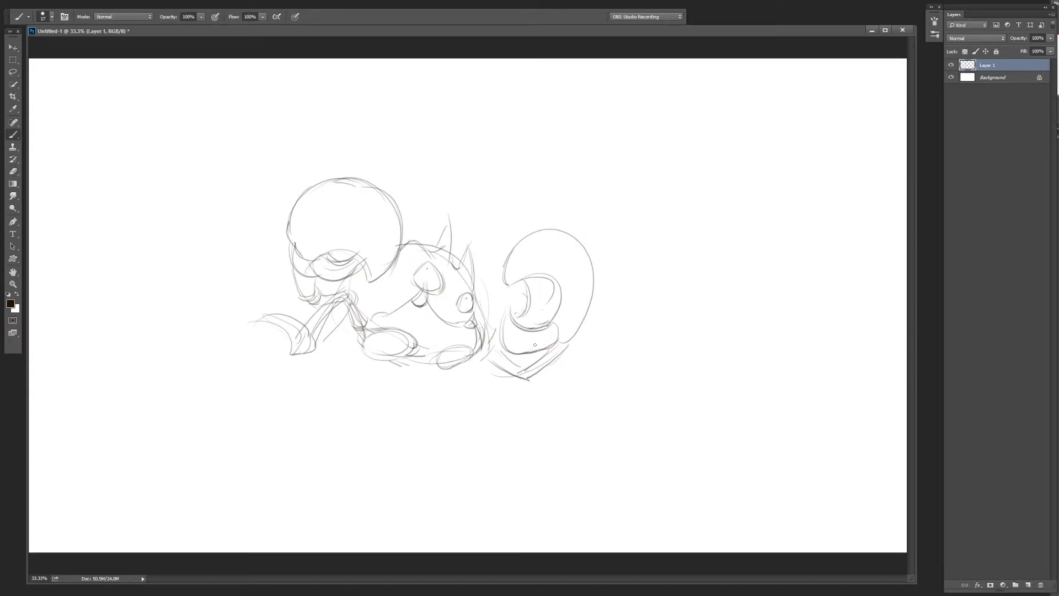
drag(480, 345, 505, 366)
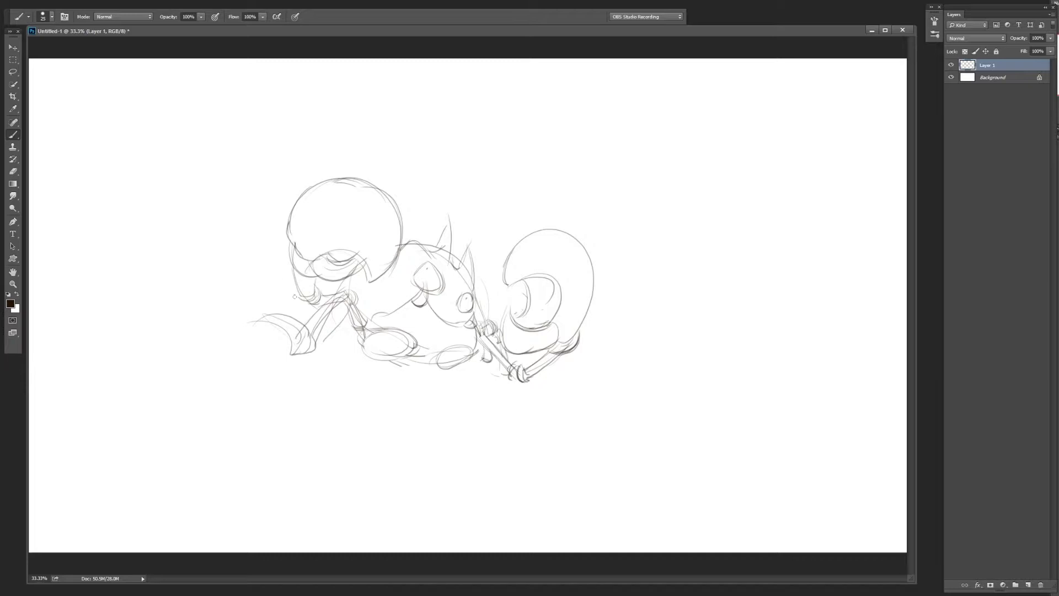
- Sketch the front leg and foot, then scale the whole sketch up larger
drag(318, 293, 300, 306)
drag(594, 177, 623, 154)
key(Return)
key(e)
key(b)
- Sketch the face's lower edge, the back spikes line and face strokes below the spikes
drag(312, 248, 347, 249)
mouse_move(405, 228)
mouse_down()
mouse_move(451, 210)
mouse_move(458, 243)
mouse_up()
key(e)
mouse_move(455, 237)
mouse_down()
mouse_move(443, 251)
mouse_move(479, 234)
mouse_up()
key(b)
key(e)
key(b)
mouse_move(484, 278)
mouse_down()
mouse_move(474, 245)
mouse_move(467, 306)
mouse_move(433, 259)
mouse_move(445, 260)
mouse_move(424, 302)
mouse_move(469, 328)
mouse_move(483, 315)
mouse_up()
- Touch up the eyes, cheek oval and mouth lines by alternating brush and eraser
key(e)
key(b)
key(e)
key(b)
key(e)
key(b)
key(e)
key(b)
key(e)
key(b)
key(e)
key(b)
key(e)
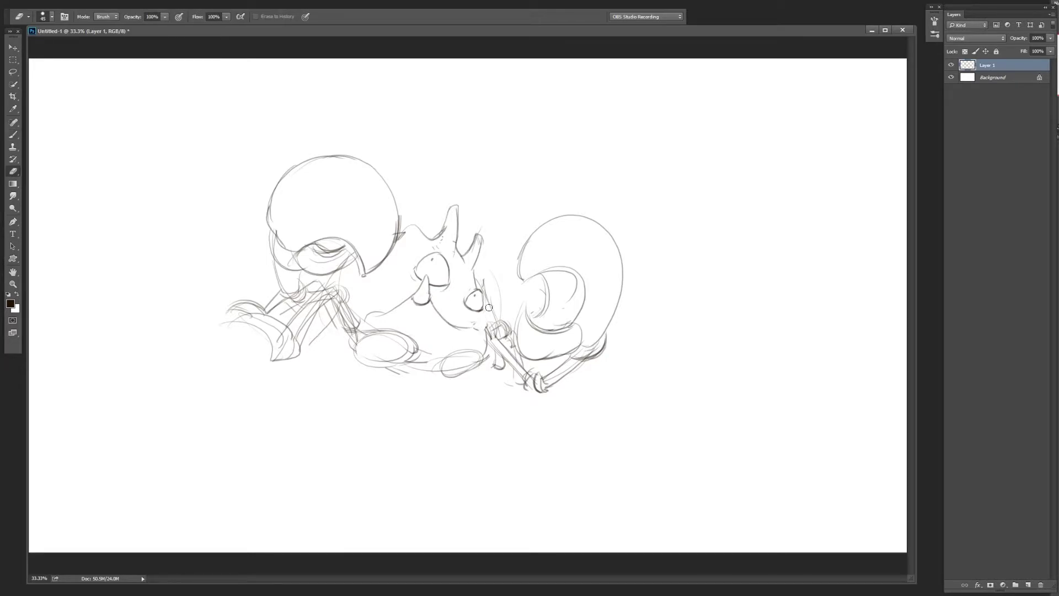
key(b)
key(e)
- Erase stray lines around the neck, lower body and belly ellipse
drag(496, 323, 503, 337)
drag(422, 353, 368, 331)
key(b)
key(e)
key(b)
mouse_move(408, 361)
mouse_down()
mouse_move(356, 350)
mouse_move(432, 355)
mouse_move(422, 365)
mouse_move(480, 352)
mouse_up()
key(e)
key(b)
key(e)
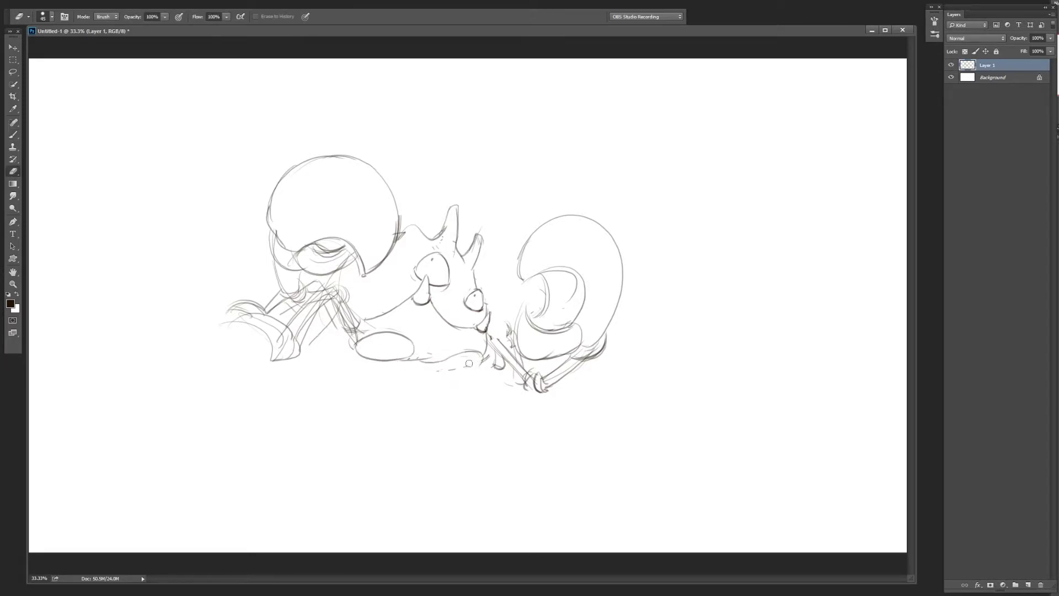
- Redraw the foreleg strokes darker, erasing the old foreleg lines
key(e)
key(b)
key(e)
mouse_move(338, 301)
mouse_down()
mouse_move(359, 331)
mouse_move(347, 345)
mouse_move(314, 342)
mouse_move(334, 317)
mouse_up()
key(b)
key(e)
key(b)
key(e)
key(b)
- Erase stray strokes near the shell edge and on the foreleg
key(e)
drag(400, 218, 397, 246)
key(b)
key(e)
key(b)
mouse_move(331, 292)
mouse_down()
mouse_move(311, 306)
mouse_move(284, 292)
mouse_up()
- Clean up the upper foreleg strokes
key(e)
key(b)
key(e)
key(b)
key(e)
key(b)
key(e)
key(b)
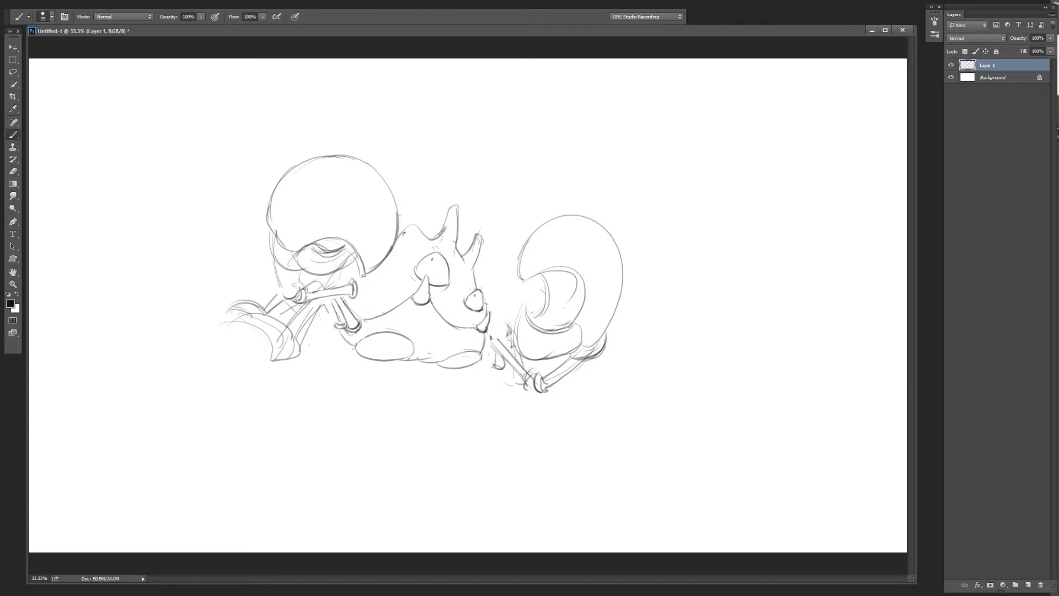
- Clear faint lines inside the left pincer and redraw its inner lines, undoing one erasure
key(e)
drag(314, 248, 356, 269)
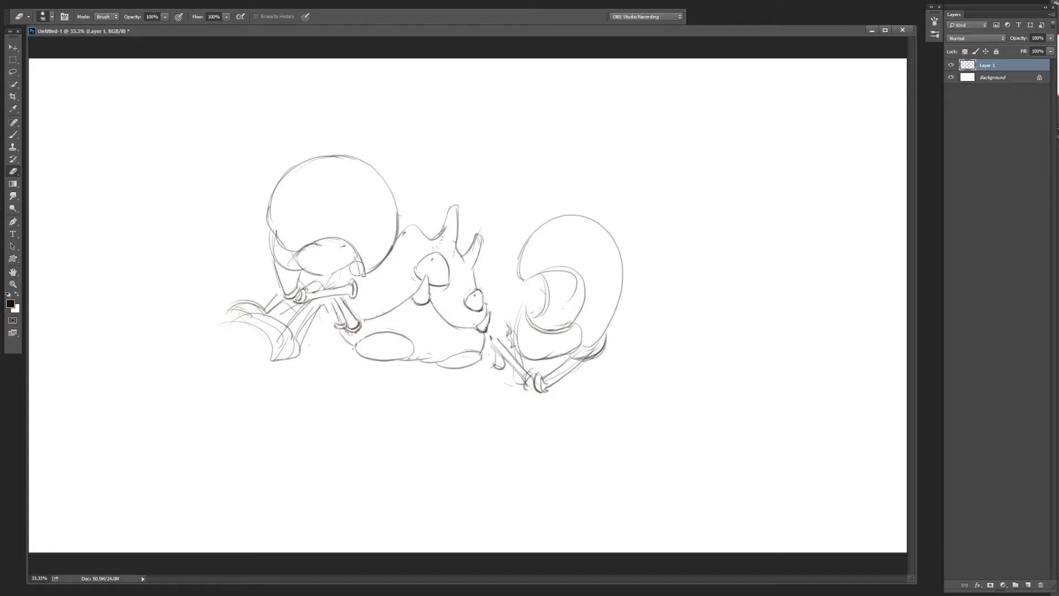
key(b)
key(e)
drag(353, 251, 327, 275)
key(b)
drag(302, 265, 331, 274)
key(e)
drag(266, 242, 280, 219)
key(ctrl+z)
key(b)
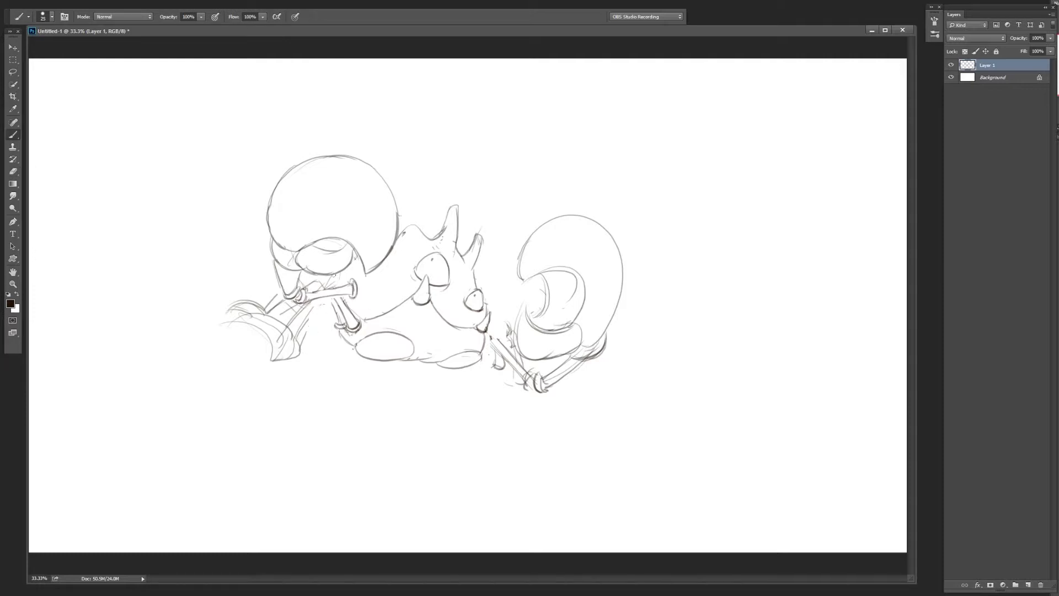
- Tidy the left leg with a diagonal stroke and erase sketchy strokes around the left foot
key(e)
drag(304, 312, 296, 345)
key(b)
drag(305, 307, 292, 330)
key(e)
key(b)
key(e)
drag(264, 345, 296, 312)
key(b)
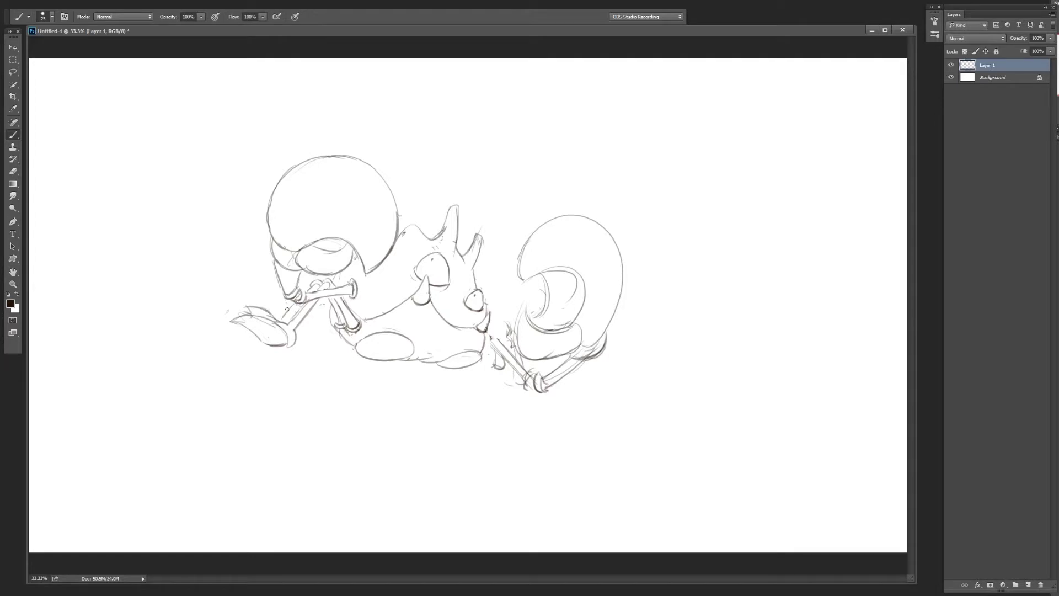
- Clean up the messy right leg lines and redraw the right leg as a cleaner stroke
key(e)
drag(508, 347, 506, 383)
key(b)
key(e)
key(b)
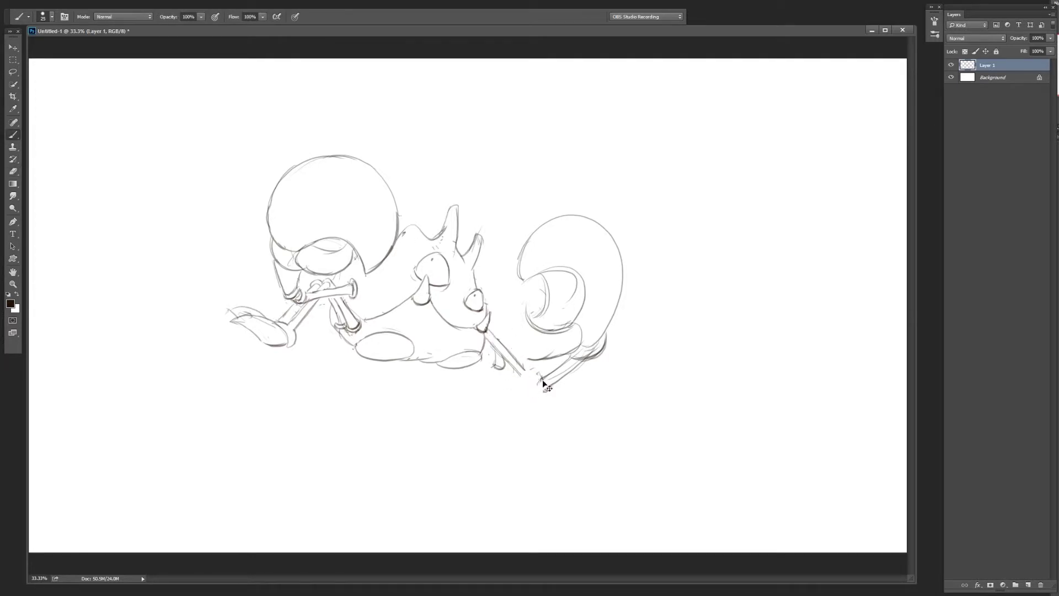
key(e)
key(b)
key(e)
key(b)
mouse_move(507, 352)
mouse_down()
mouse_move(491, 336)
mouse_move(522, 380)
mouse_up()
key(e)
key(b)
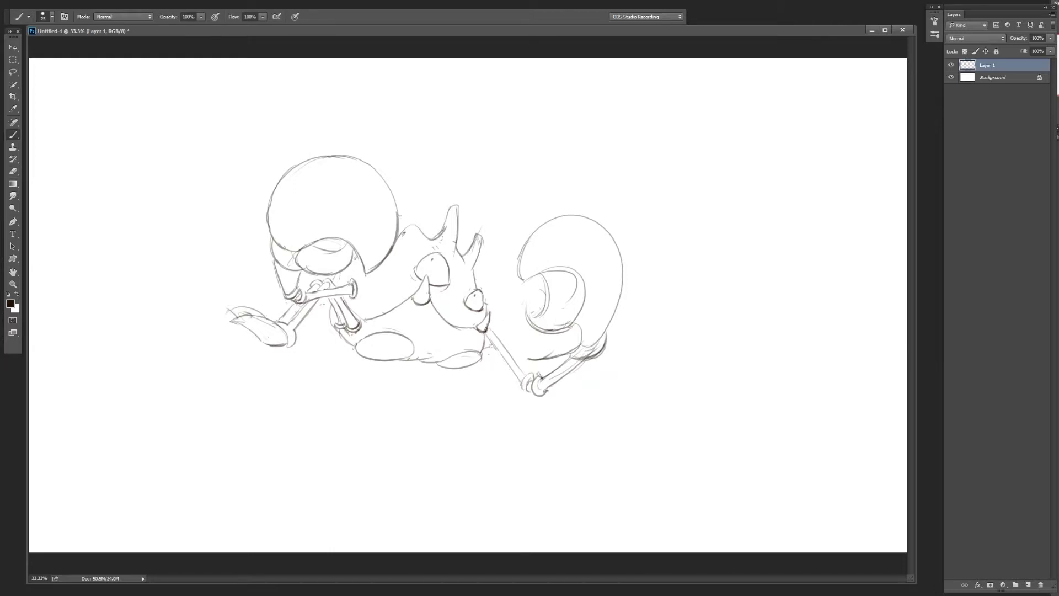
key(e)
key(b)
key(e)
key(b)
- Add a new empty layer, then remove it and return to the sketch layer
key(ctrl+shift+n)
key(Return)
key(alt+bracketleft)
key(e)
key(ctrl+z)
key(ctrl+z)
key(b)
- Redraw the right pincer with a larger arc, then add a new colour layer with the colour panel
drag(554, 214, 605, 333)
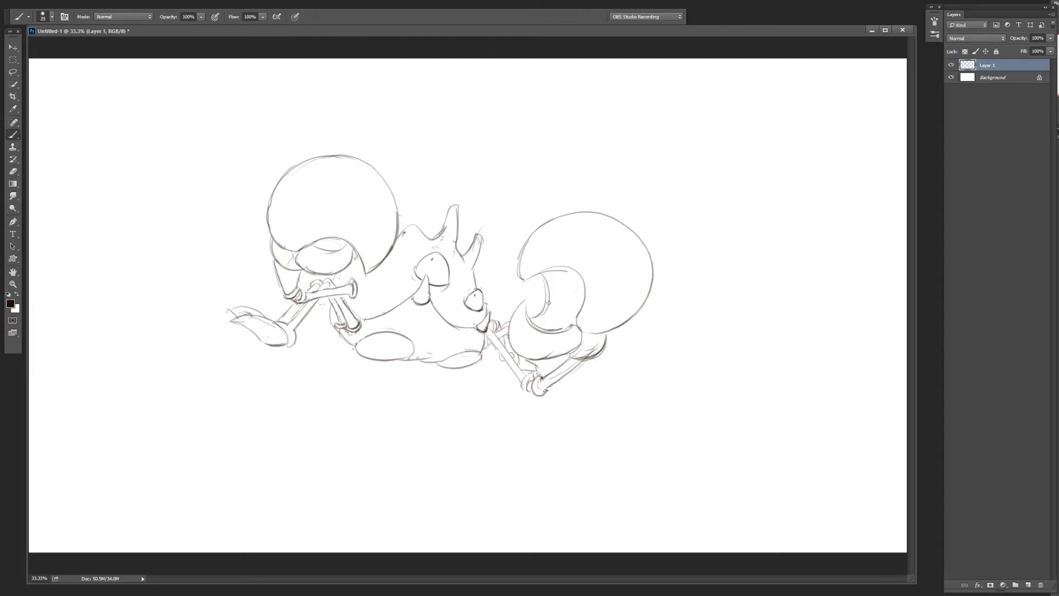
key(ctrl+shift+alt+n)
key(F6)
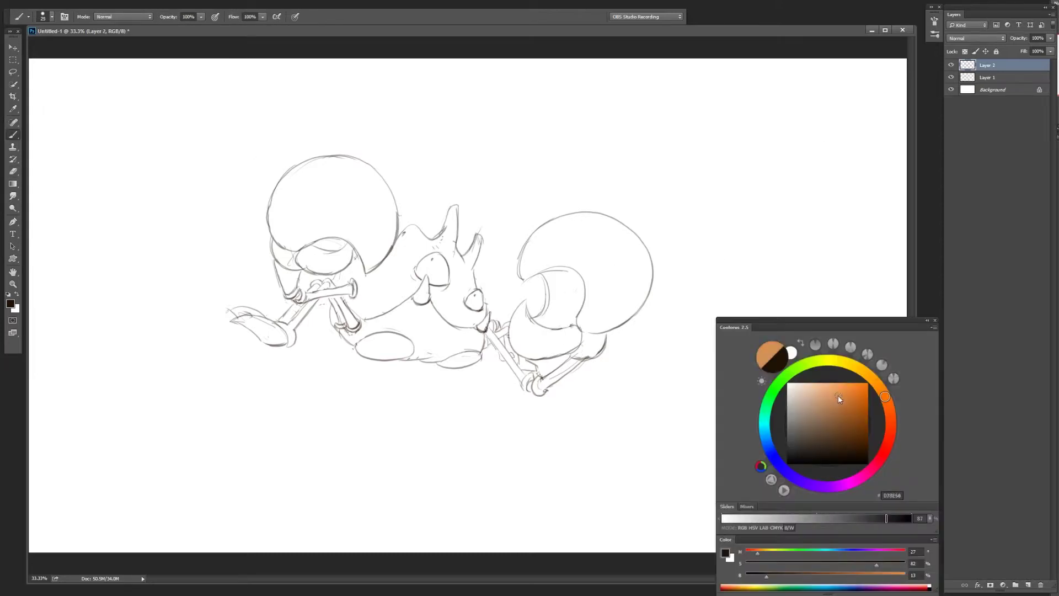
- Paint a large tan backdrop blob behind the crab, below the sketch layer
click(834, 398)
key(ctrl+bracketleft)
mouse_move(331, 176)
mouse_down()
mouse_move(265, 342)
mouse_move(662, 248)
mouse_up()
drag(231, 265, 358, 127)
click(845, 408)
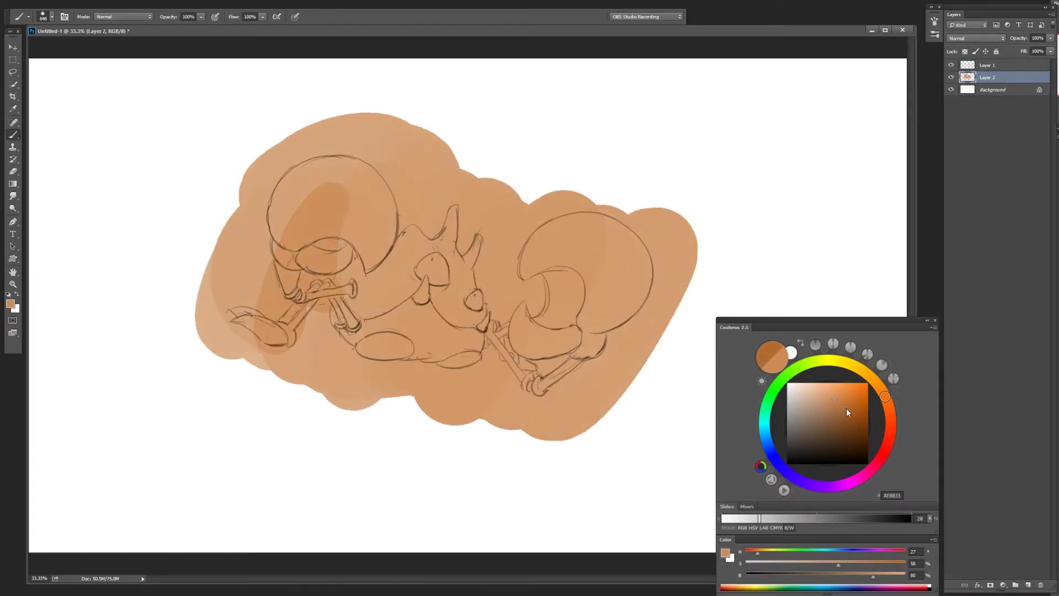
- On a new layer, paint saturated orange over both pincers, the body and the shell
key(ctrl+shift+alt+n)
key(bracketleft)
key(bracketleft)
drag(342, 182, 309, 243)
click(850, 394)
mouse_move(287, 198)
mouse_down()
mouse_move(333, 248)
mouse_move(435, 242)
mouse_up()
drag(551, 275, 607, 254)
drag(585, 308, 530, 342)
- On another new layer, paint light peach over the legs, joints and belly
click(802, 386)
key(ctrl+shift+alt+n)
key(bracketleft)
key(bracketleft)
key(bracketleft)
mouse_move(273, 243)
mouse_down()
mouse_move(303, 303)
mouse_move(347, 292)
mouse_up()
mouse_move(232, 319)
mouse_down()
mouse_move(331, 342)
mouse_move(419, 298)
mouse_move(359, 342)
mouse_move(485, 358)
mouse_move(474, 320)
mouse_move(530, 367)
mouse_up()
mouse_move(582, 339)
mouse_down()
mouse_move(601, 353)
mouse_move(543, 389)
mouse_up()
key(bracketright)
key(bracketright)
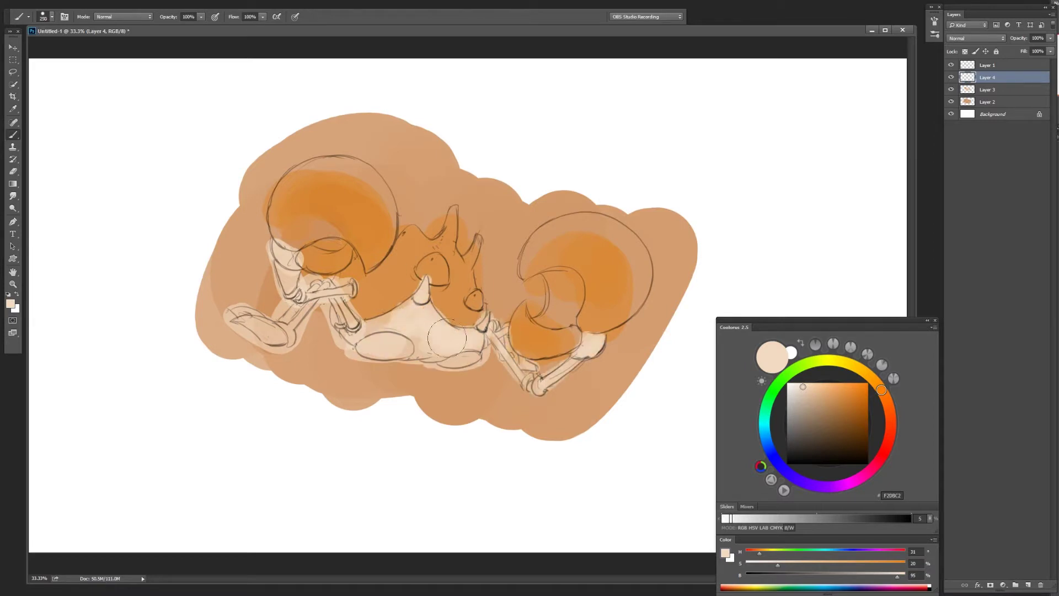
- Paint the two off-white eyes on their own layer, then erase and reselect the peach layer
key(ctrl+shift+n)
key(Return)
key(bracketleft)
key(bracketleft)
key(bracketleft)
click(792, 382)
drag(421, 259, 478, 306)
key(e)
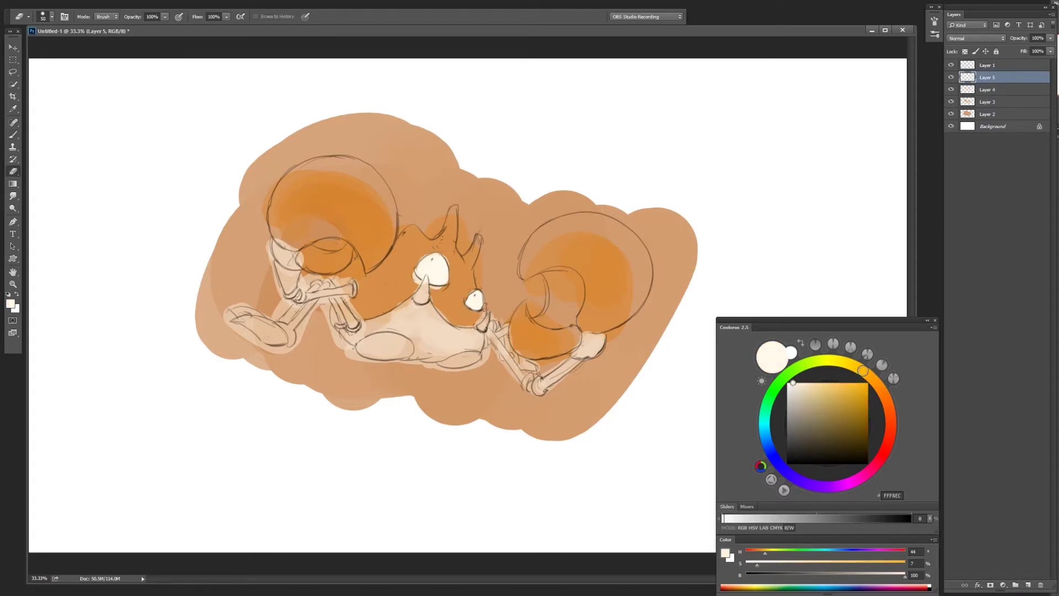
key(alt+bracketleft)
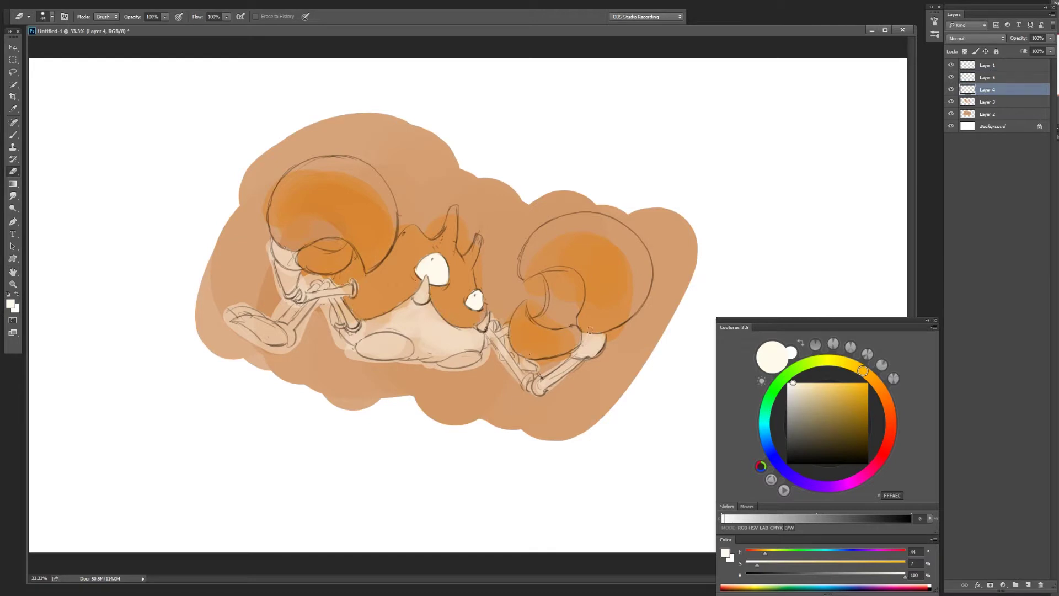
- Add a layer for pincer shading and choose a brown shading colour
key(ctrl+shift+alt+n)
key(ctrl+bracketleft)
key(b)
click(888, 406)
click(839, 417)
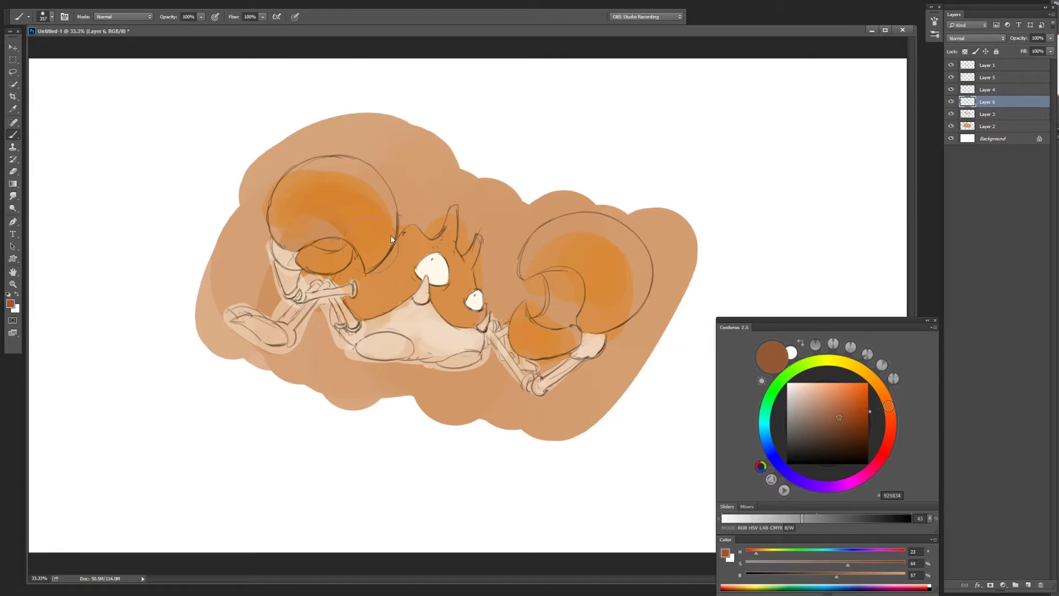
- Paint brown shading on the left pincer and brown fur across the right pincer
drag(289, 180, 305, 236)
drag(292, 188, 342, 248)
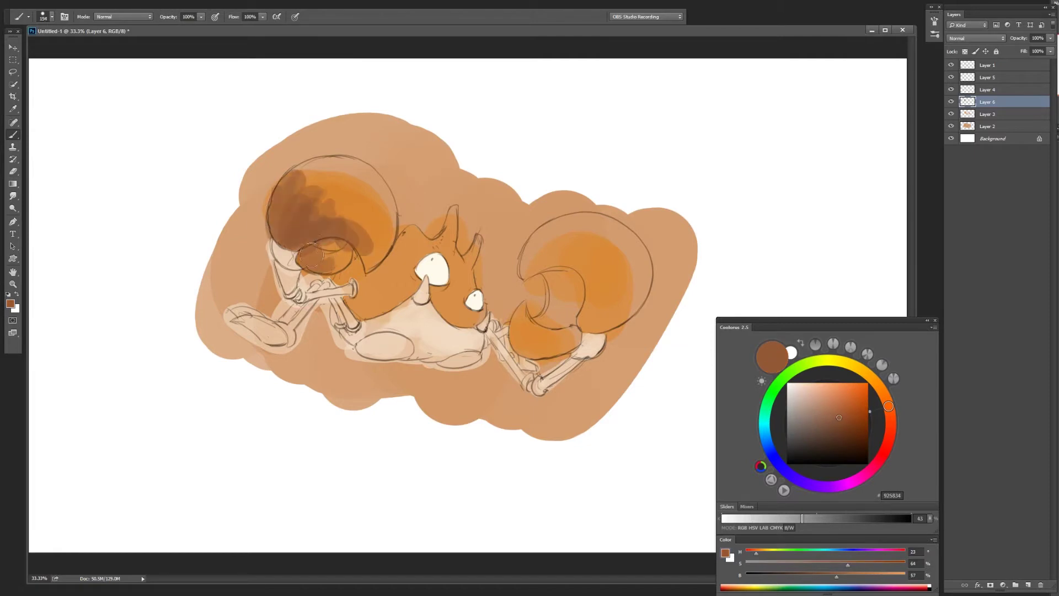
mouse_move(563, 270)
mouse_down()
mouse_move(612, 293)
mouse_move(571, 322)
mouse_up()
drag(541, 287, 573, 317)
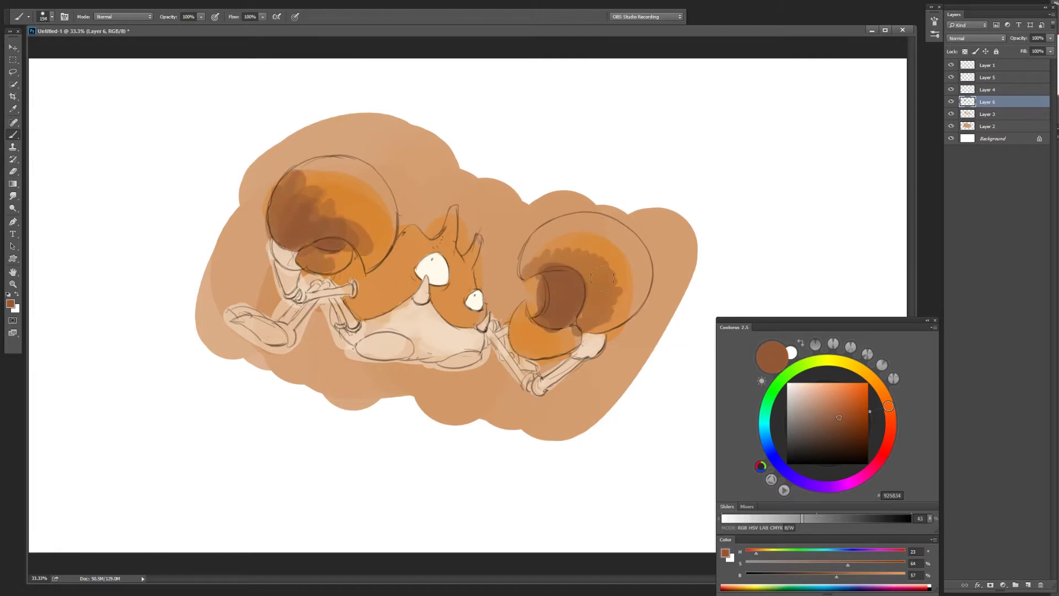
mouse_move(533, 274)
mouse_down()
mouse_move(606, 259)
mouse_move(595, 330)
mouse_move(536, 355)
mouse_up()
- Darken the right pincer with richer brown and a very dark brown inner curl
alt+click(543, 318)
mouse_move(538, 256)
mouse_down()
mouse_move(606, 234)
mouse_move(634, 325)
mouse_up()
mouse_move(626, 264)
mouse_down()
mouse_move(631, 326)
mouse_move(637, 312)
mouse_up()
click(848, 447)
mouse_move(544, 270)
mouse_down()
mouse_move(573, 320)
mouse_move(569, 312)
mouse_up()
- Paint a dark hollow inside the left pincer and lighter orange on the right pincer
key(r)
key(b)
alt+click(551, 317)
mouse_move(311, 245)
mouse_down()
mouse_move(337, 246)
mouse_move(323, 245)
mouse_up()
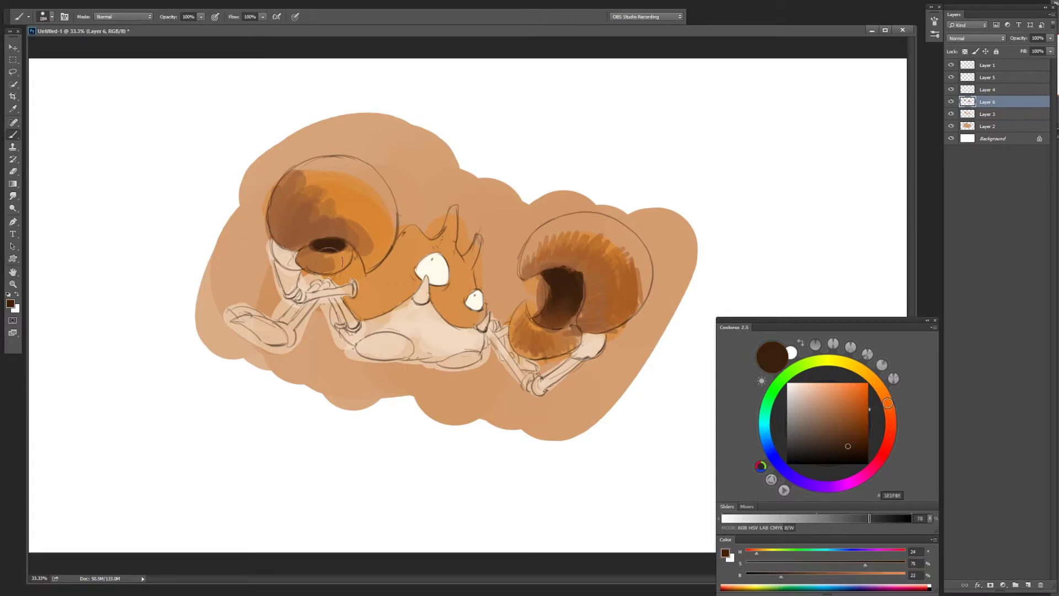
alt+click(539, 247)
mouse_move(540, 247)
mouse_down()
mouse_move(634, 253)
mouse_move(618, 325)
mouse_up()
- Smudge-blend the shading strokes on both pincers
key(r)
drag(607, 232, 574, 226)
drag(634, 249, 545, 257)
drag(303, 178, 353, 232)
- Paint saturated deeper orange over the right pincer
key(b)
alt+click(532, 265)
drag(549, 237, 634, 298)
key(r)
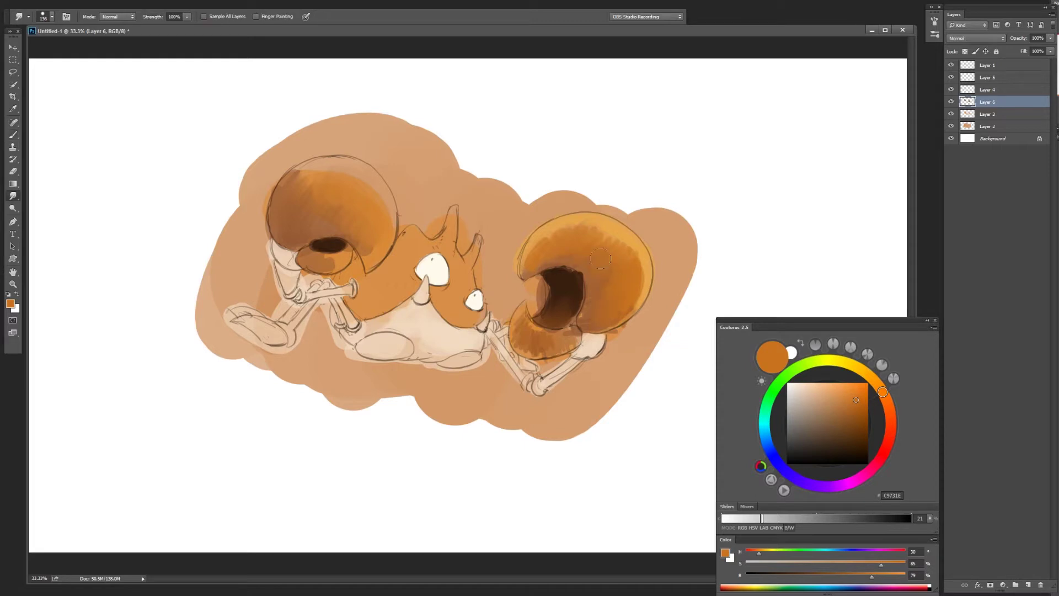
key(b)
- Paint and blend pale and warmer orange strokes across the left pincer top
alt+click(609, 224)
mouse_move(279, 193)
mouse_down()
mouse_move(353, 157)
mouse_move(381, 221)
mouse_up()
key(r)
drag(276, 204, 370, 171)
key(b)
click(844, 392)
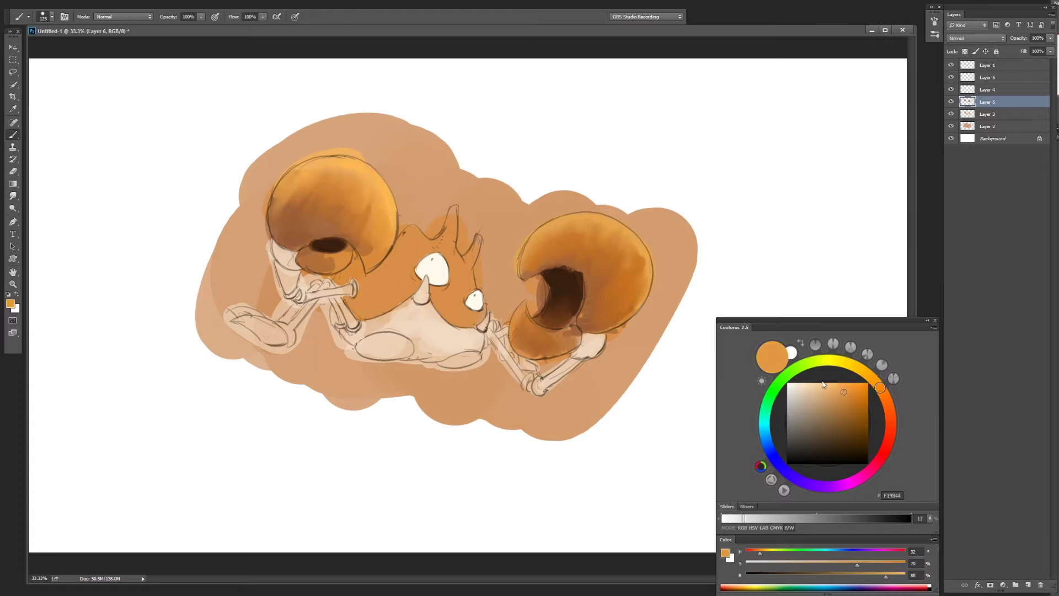
mouse_move(312, 193)
mouse_down()
mouse_move(350, 166)
mouse_move(381, 215)
mouse_up()
drag(287, 215, 321, 181)
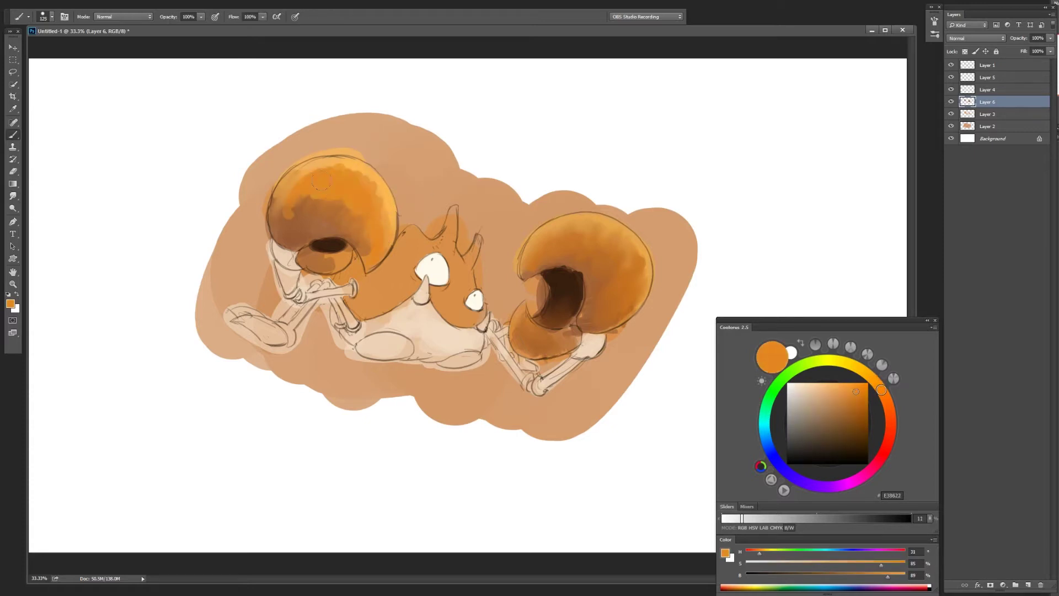
- Darken the inside of the left tail and smudge the right tail's dark hole outward
alt+click(358, 241)
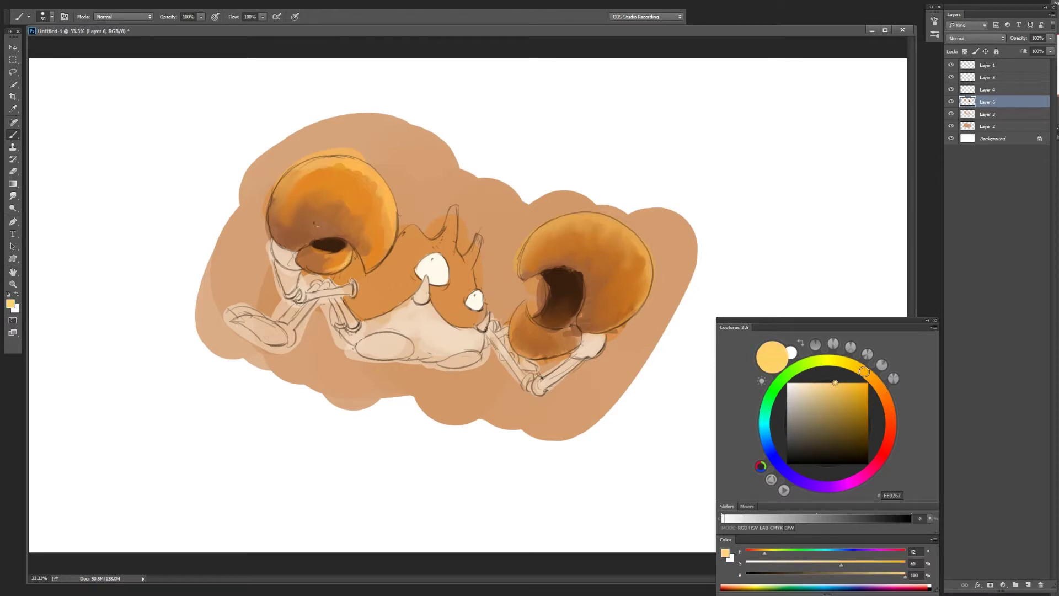
alt+click(330, 244)
mouse_move(273, 202)
mouse_down()
mouse_move(300, 248)
mouse_move(345, 235)
mouse_move(325, 266)
mouse_up()
key(r)
drag(557, 270, 605, 307)
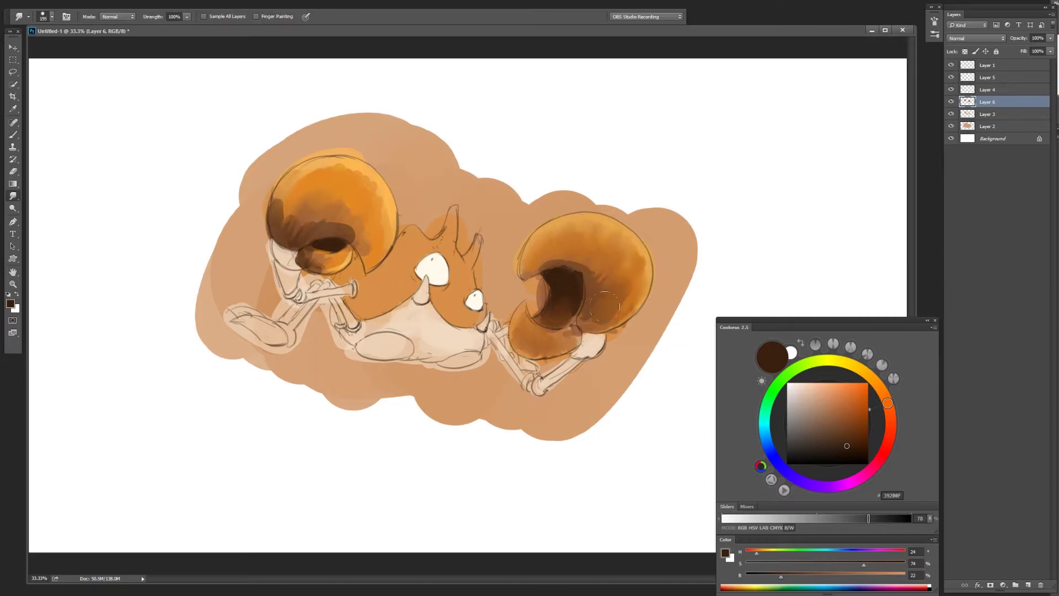
drag(579, 273, 543, 248)
key(b)
- Add deeper brown strokes inside the left tail
alt+click(411, 268)
alt+click(364, 232)
mouse_move(374, 232)
mouse_down()
mouse_move(289, 212)
mouse_move(394, 297)
mouse_up()
key(r)
key(b)
- Shade the crab's face with warm brown, sampled oranges and lighter orange highlights
alt+click(394, 264)
mouse_move(386, 254)
mouse_down()
mouse_move(393, 272)
mouse_move(408, 248)
mouse_up()
click(850, 408)
key(e)
key(b)
alt+click(431, 292)
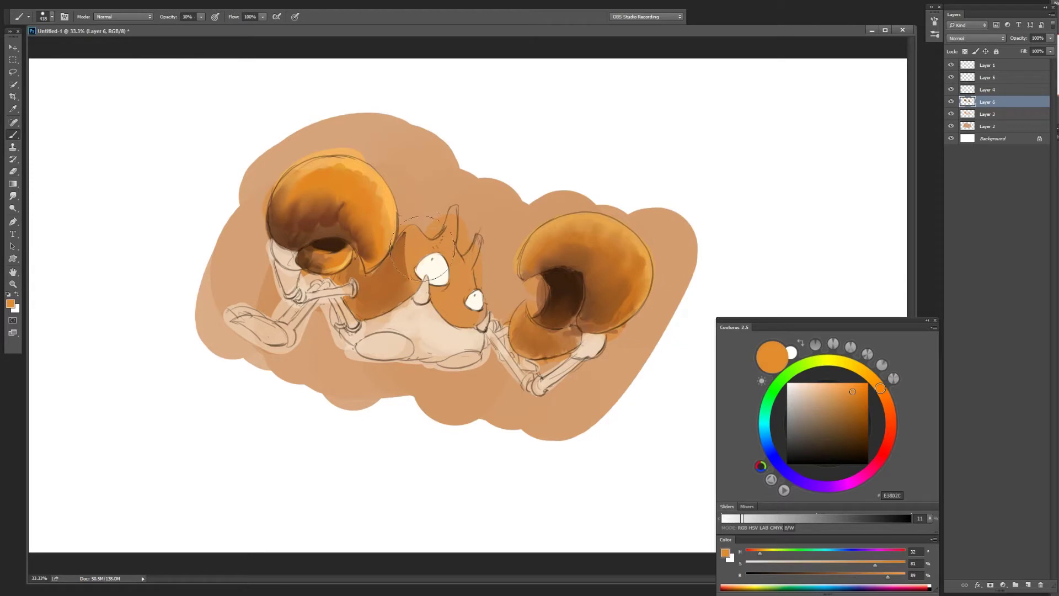
key(0)
alt+click(470, 300)
alt+click(425, 238)
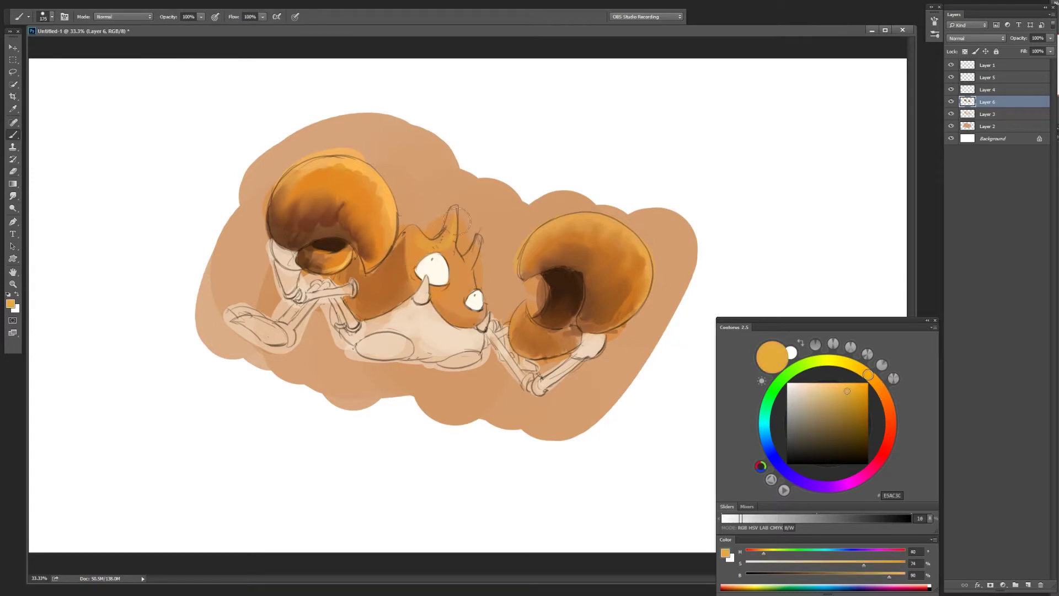
key(bracketright)
key(bracketright)
- Add a new empty layer and pick a near-white eye colour for smudging
key(ctrl+shift+alt+n)
click(794, 399)
alt+click(431, 269)
key(r)
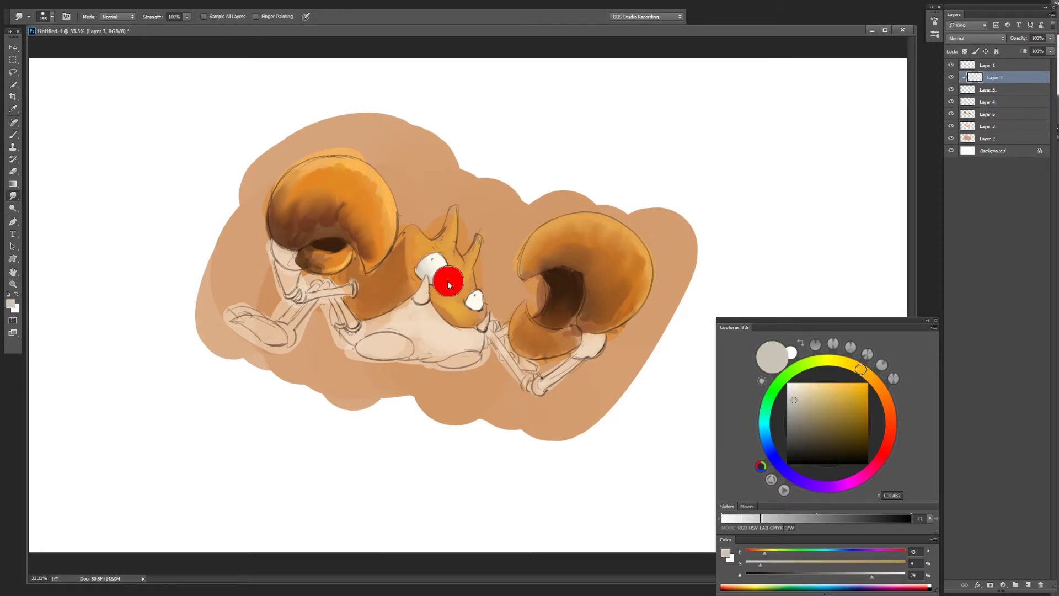
- Add a new Layer 8 above Layer 4, clip it, and pick dark maroon
key(b)
click(987, 101)
key(ctrl+shift+alt+n)
click(803, 387)
click(870, 469)
key(ctrl+alt+g)
- Paint maroon shading over the left leg, the body and the right arm
drag(287, 242, 287, 336)
mouse_move(231, 314)
mouse_down()
mouse_move(292, 347)
mouse_move(279, 366)
mouse_up()
click(823, 435)
mouse_move(276, 248)
mouse_down()
mouse_move(359, 342)
mouse_move(486, 359)
mouse_up()
drag(491, 320, 607, 352)
- Smudge the purple shading under the body and on the left leg with a larger brush
key(r)
mouse_move(428, 335)
mouse_down()
mouse_move(452, 359)
mouse_move(298, 287)
mouse_up()
drag(275, 326, 237, 315)
key(bracketright)
key(bracketright)
key(bracketright)
mouse_move(425, 286)
mouse_down()
mouse_move(427, 315)
mouse_move(411, 328)
mouse_move(427, 279)
mouse_move(358, 332)
mouse_up()
key(e)
key(b)
key(r)
- Pick a warmer red-brown on Layer 4, duplicate the layer, and return to Layer 8
click(995, 115)
key(b)
alt+click(425, 317)
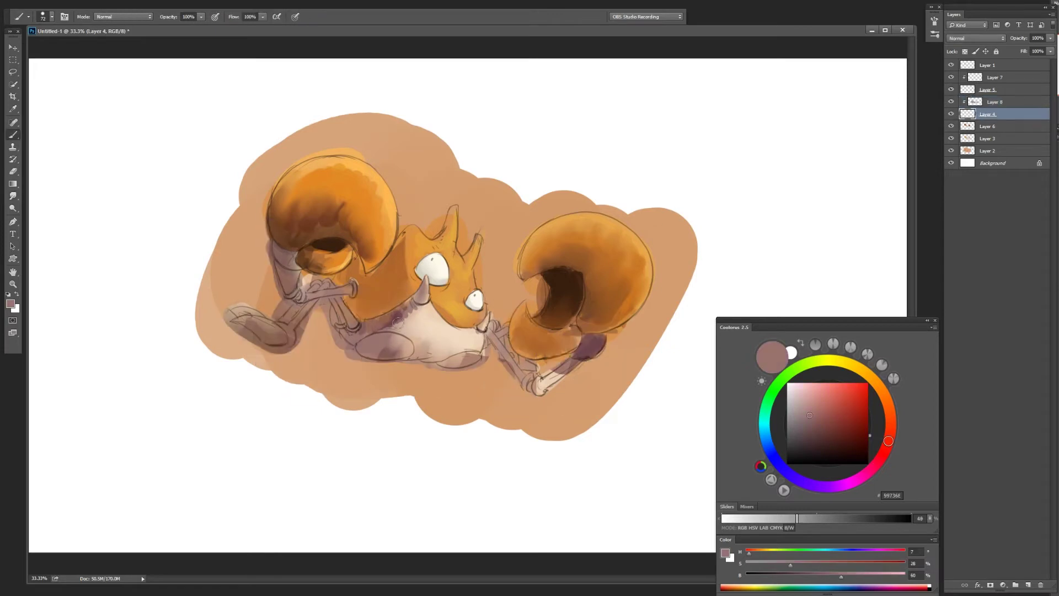
alt+click(393, 316)
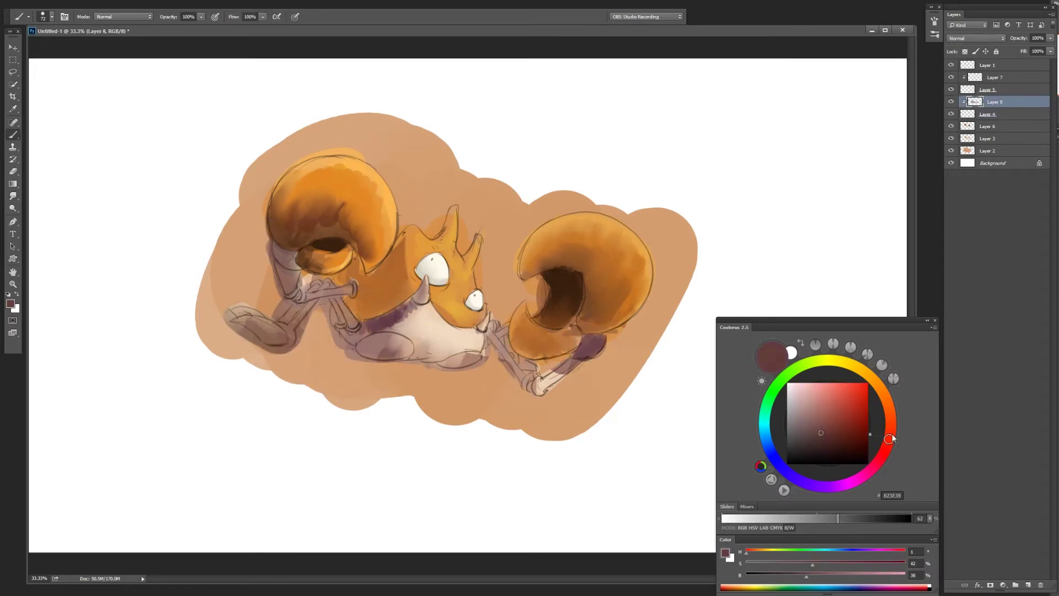
drag(888, 439, 890, 422)
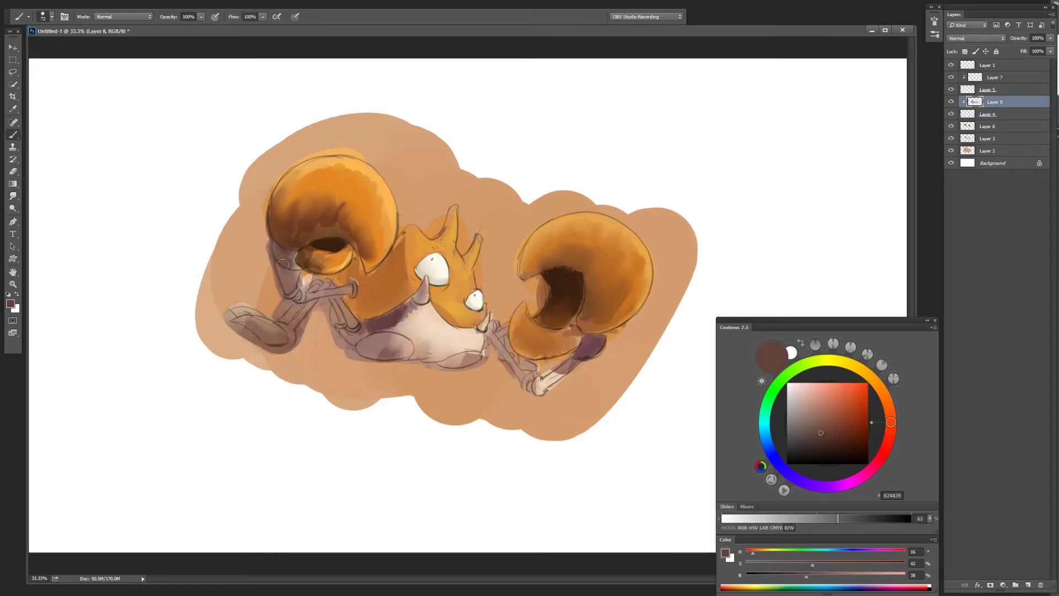
click(987, 114)
key(ctrl+j)
click(994, 102)
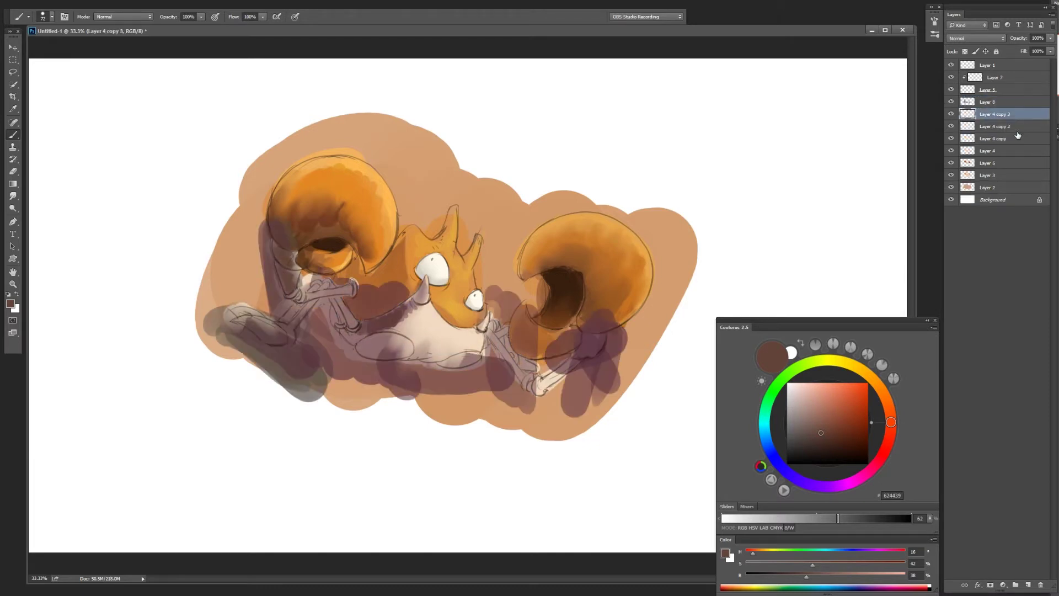
- Blend deeper maroon shading across the belly
alt+click(369, 315)
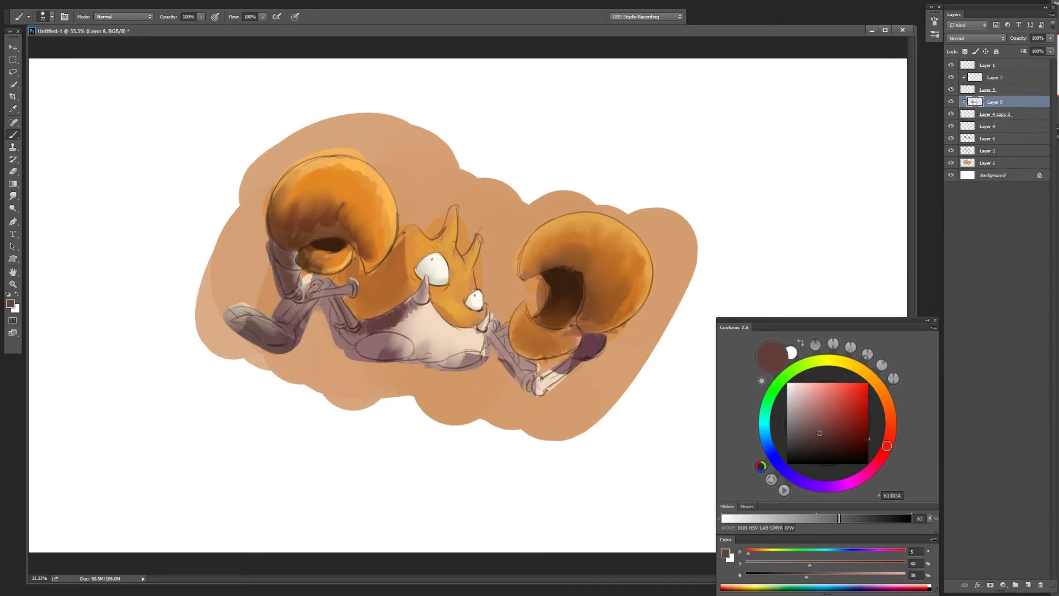
key(r)
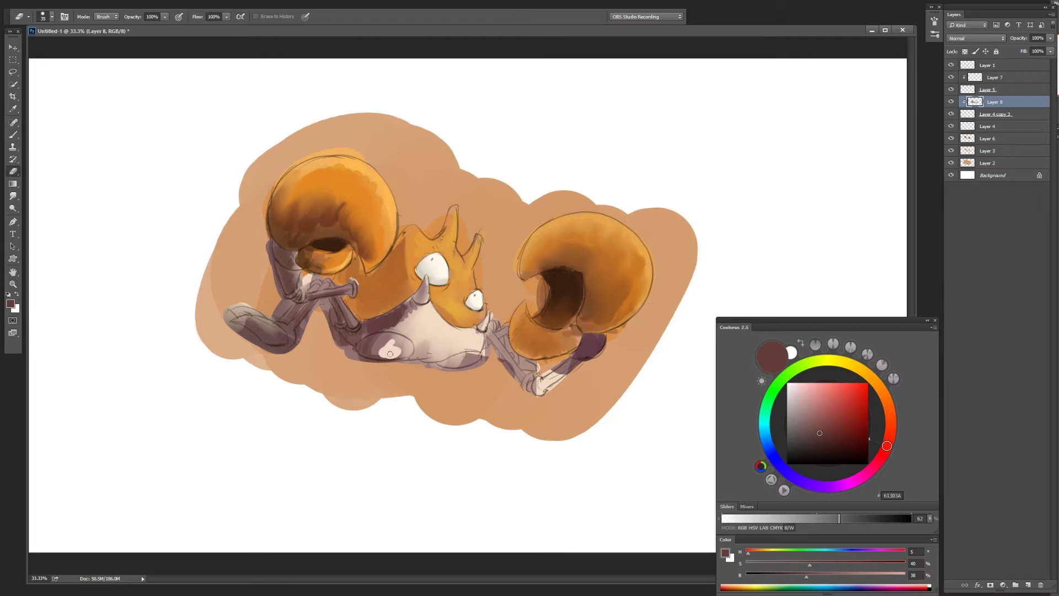
mouse_move(411, 326)
mouse_down()
mouse_move(394, 331)
mouse_move(479, 367)
mouse_up()
key(b)
- Shade the belly with a warm tan stroke
alt+click(441, 337)
alt+click(507, 370)
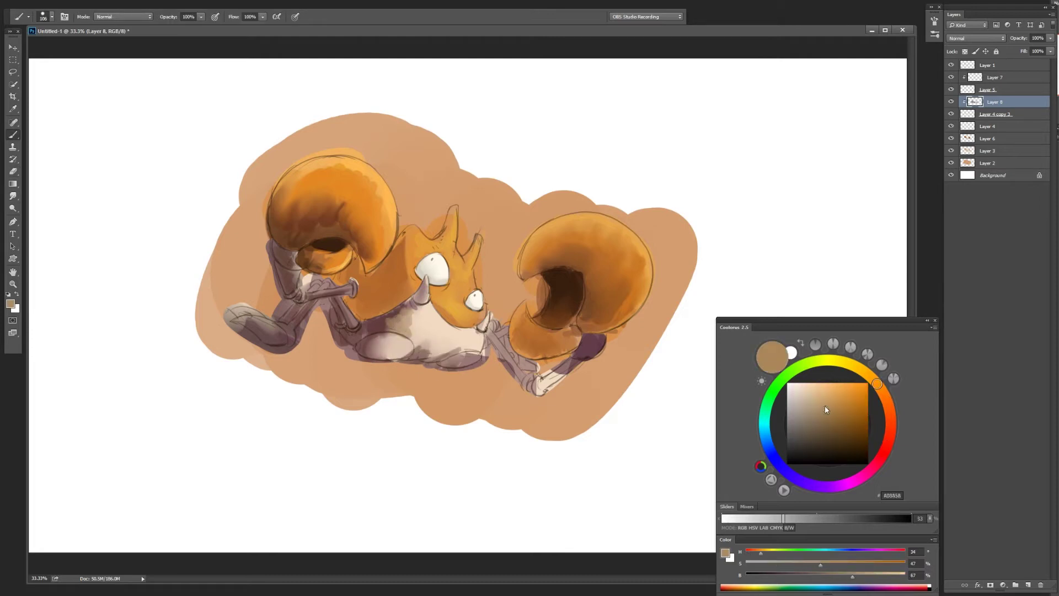
alt+click(421, 330)
drag(463, 345, 373, 341)
key(r)
- Paint a cream highlight on the lower belly, then zoom in on the horn
alt+click(430, 331)
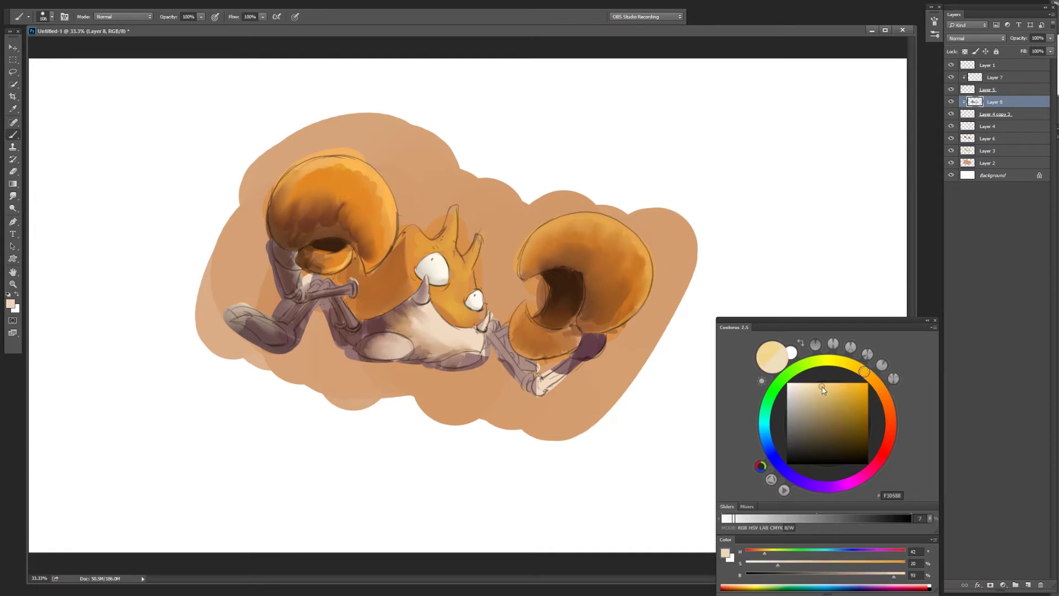
key(b)
alt+click(403, 343)
alt+click(435, 350)
drag(453, 359, 473, 359)
alt+click(472, 359)
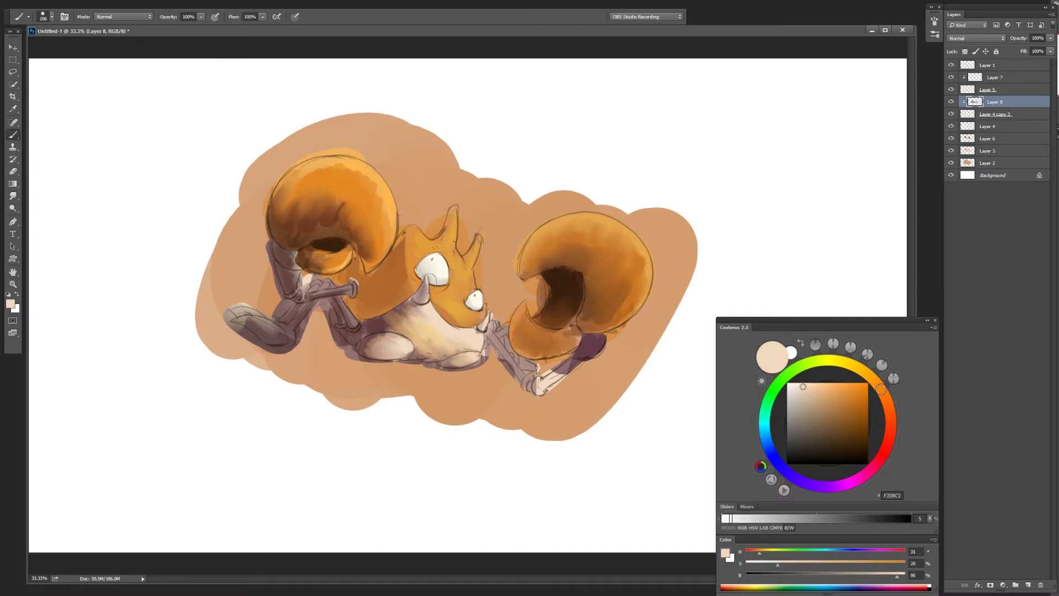
alt+click(423, 290)
scroll(432, 308, up, 2)
scroll(431, 309, up, 1)
- Sample cream tones from the horn and pick dark purple for belly shadows
right_click(515, 263)
key(Escape)
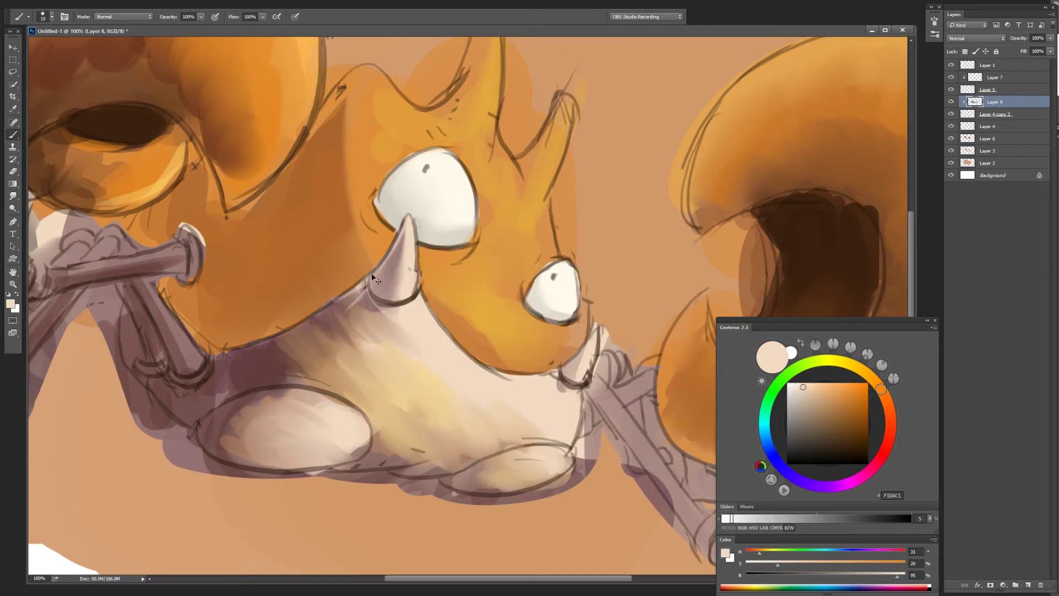
alt+click(387, 283)
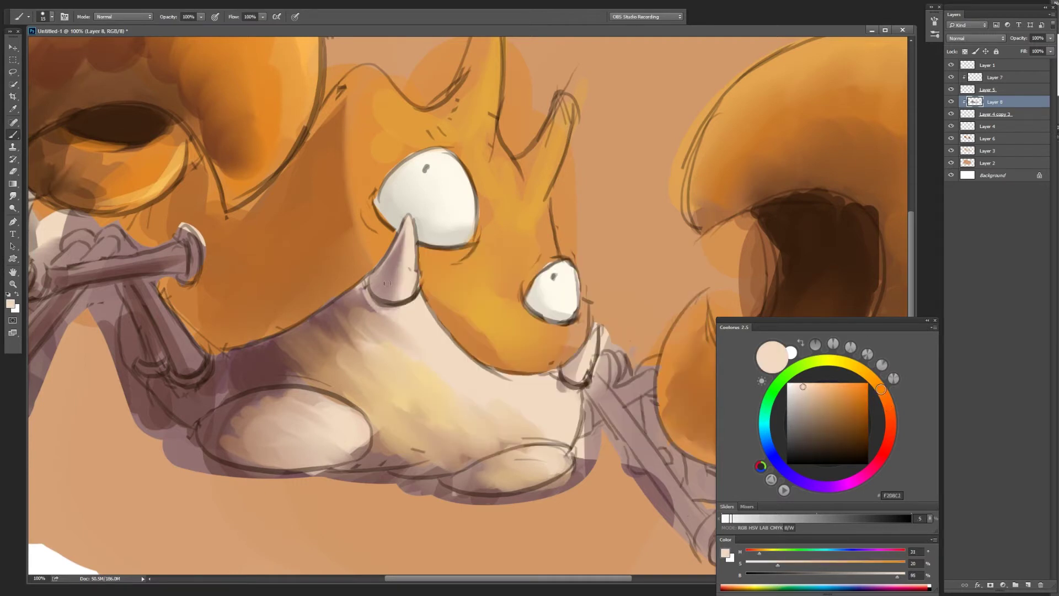
alt+click(413, 297)
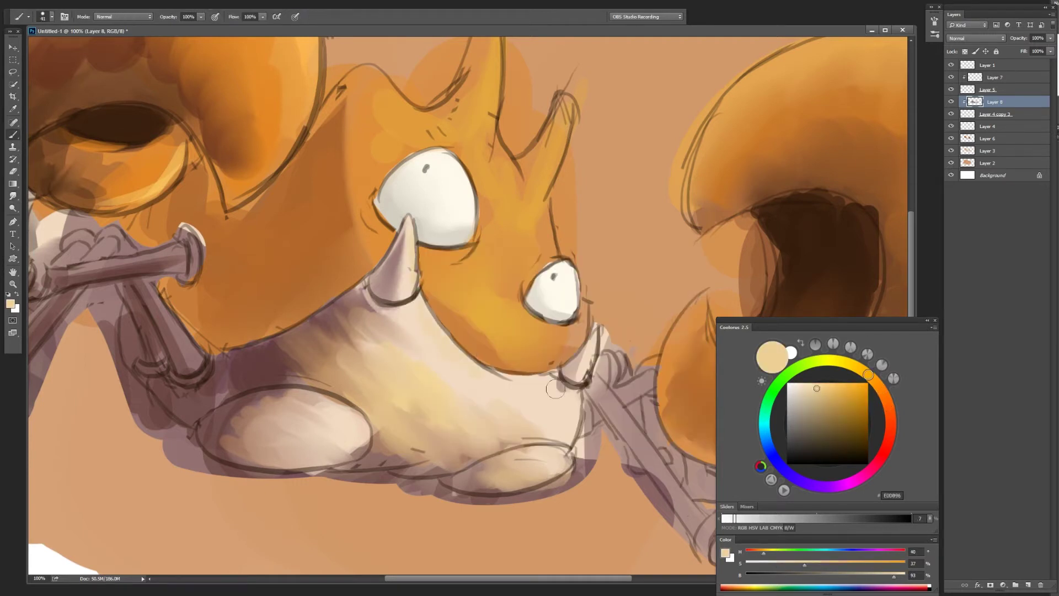
alt+click(386, 305)
alt+click(344, 411)
alt+click(265, 463)
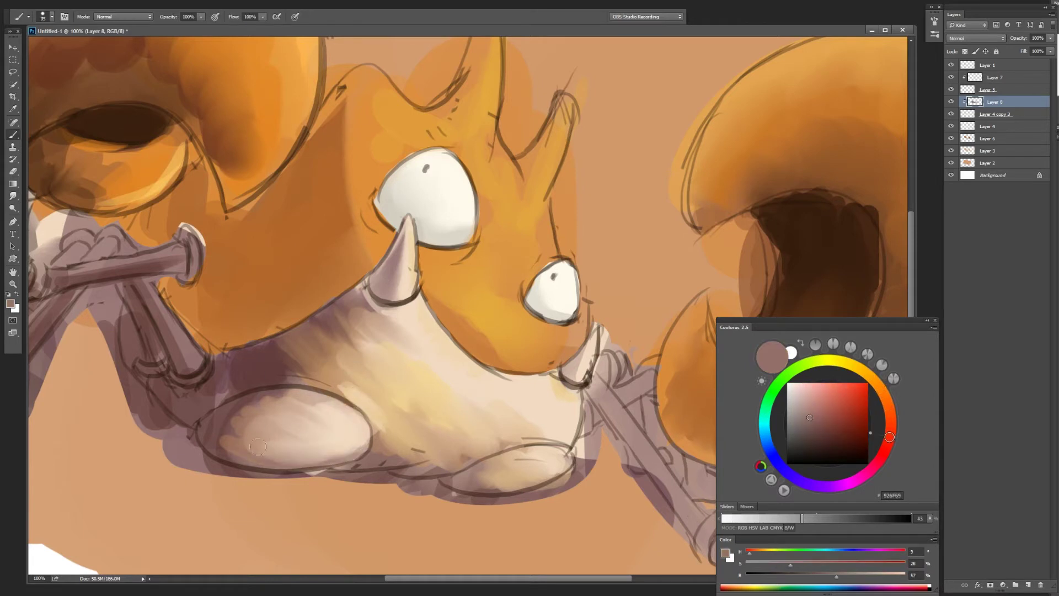
- Smudge-soften the top-left and lower edge of the belly oval
key(r)
drag(253, 411, 265, 441)
key(bracketright)
key(bracketright)
key(bracketright)
drag(375, 449, 499, 477)
key(b)
- Add small beige strokes near the lower fang and blend them in
alt+click(514, 430)
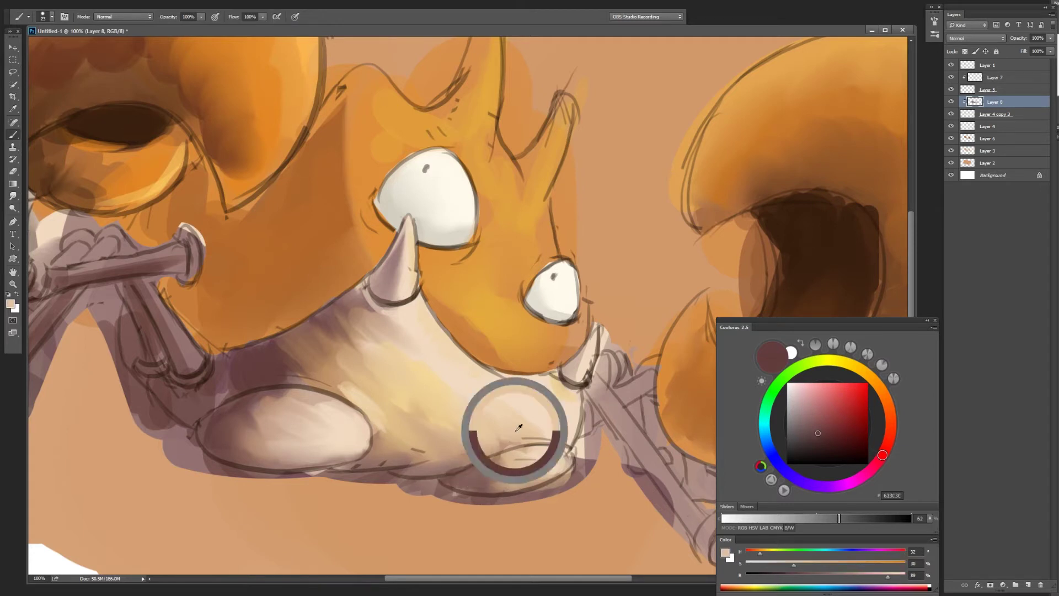
mouse_move(579, 379)
mouse_down()
mouse_move(595, 337)
mouse_move(590, 356)
mouse_move(584, 345)
mouse_up()
alt+click(578, 372)
key(bracketleft)
key(bracketleft)
alt+click(598, 353)
key(r)
mouse_move(394, 433)
mouse_down()
mouse_move(406, 473)
mouse_move(281, 430)
mouse_move(251, 403)
mouse_up()
key(b)
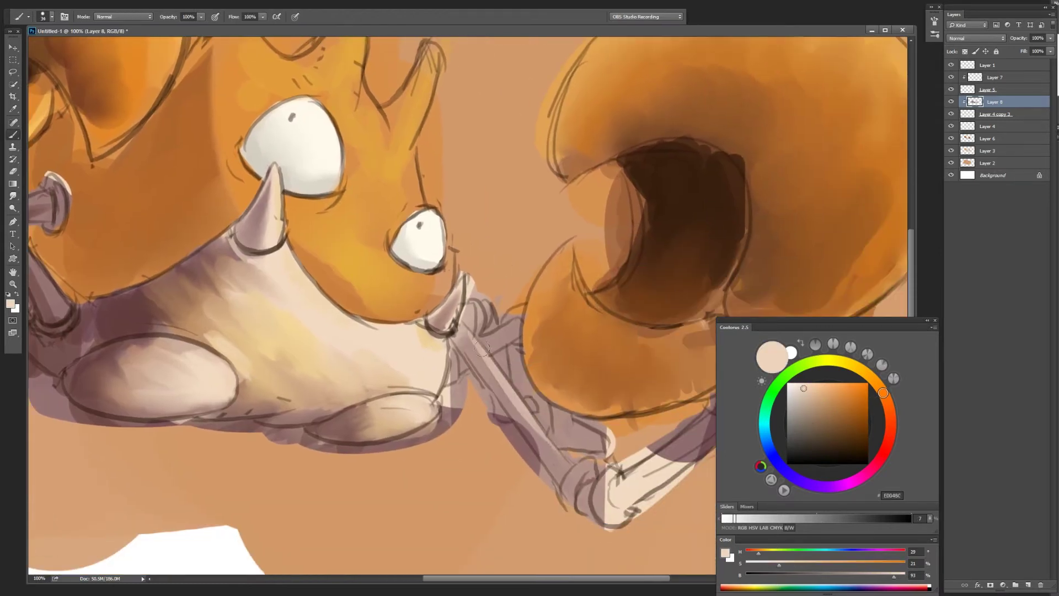
- Shade the right forearm in purple and smudge the shading smooth
alt+click(523, 436)
alt+click(579, 474)
mouse_move(586, 468)
mouse_down()
mouse_move(454, 394)
mouse_move(551, 358)
mouse_up()
alt+click(454, 394)
alt+click(524, 370)
key(r)
drag(513, 403, 573, 352)
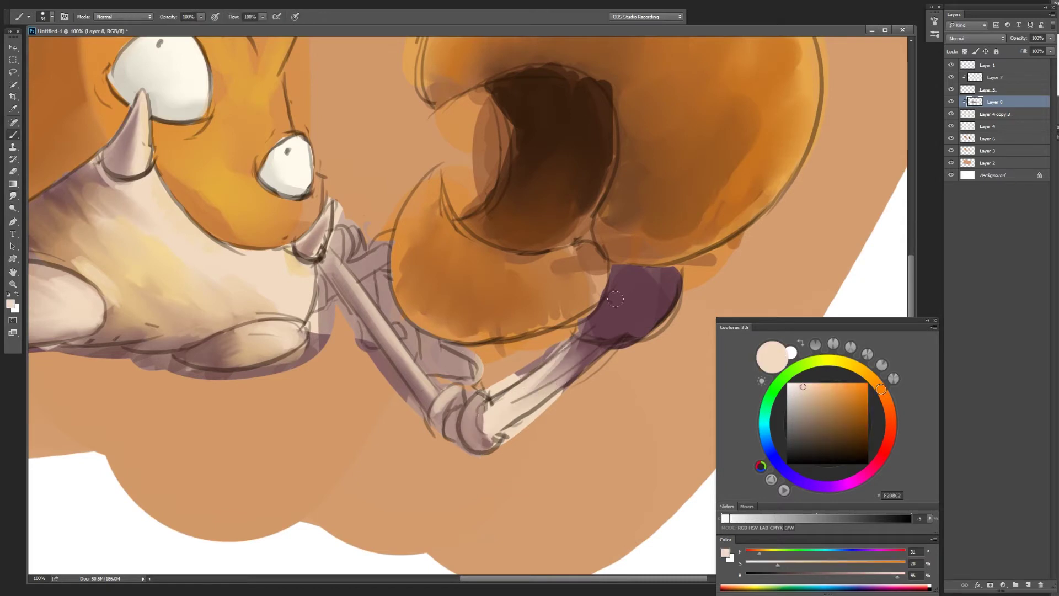
drag(502, 419, 568, 358)
- Darken the elbow joint, lighten the arm with beige, and paint dark brown on the pincer
key(b)
drag(502, 441, 451, 415)
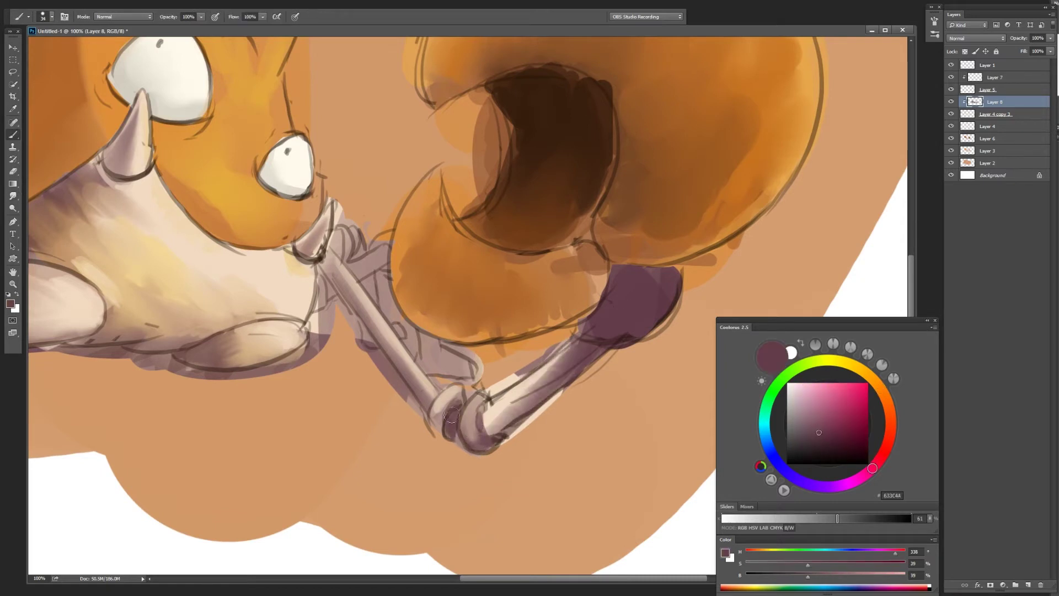
alt+click(359, 269)
drag(439, 343, 458, 364)
key(bracketright)
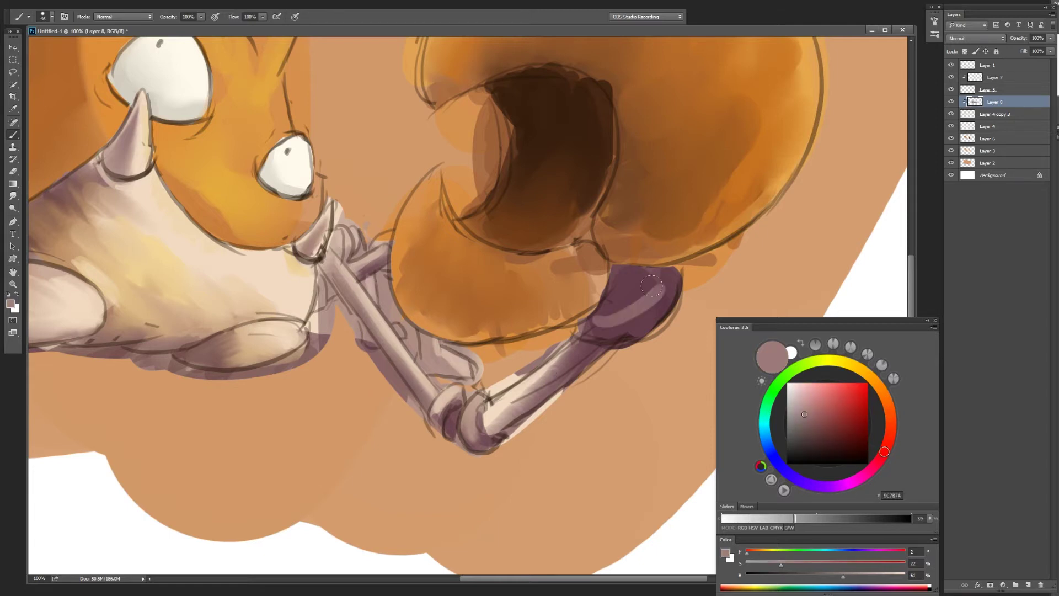
alt+click(606, 292)
drag(604, 301, 654, 277)
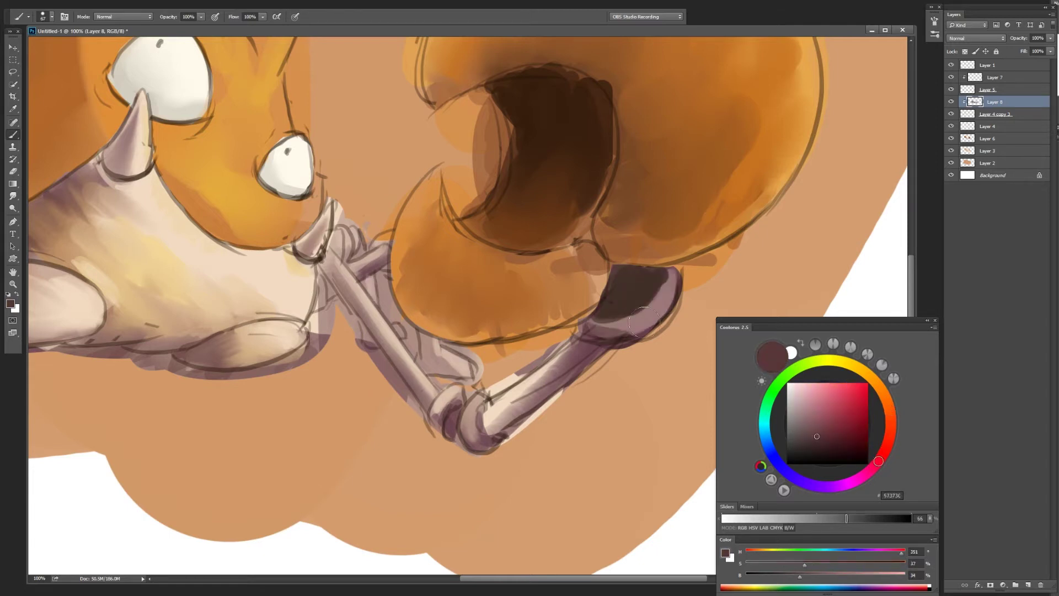
key(ctrl+0)
scroll(425, 407, up, 2)
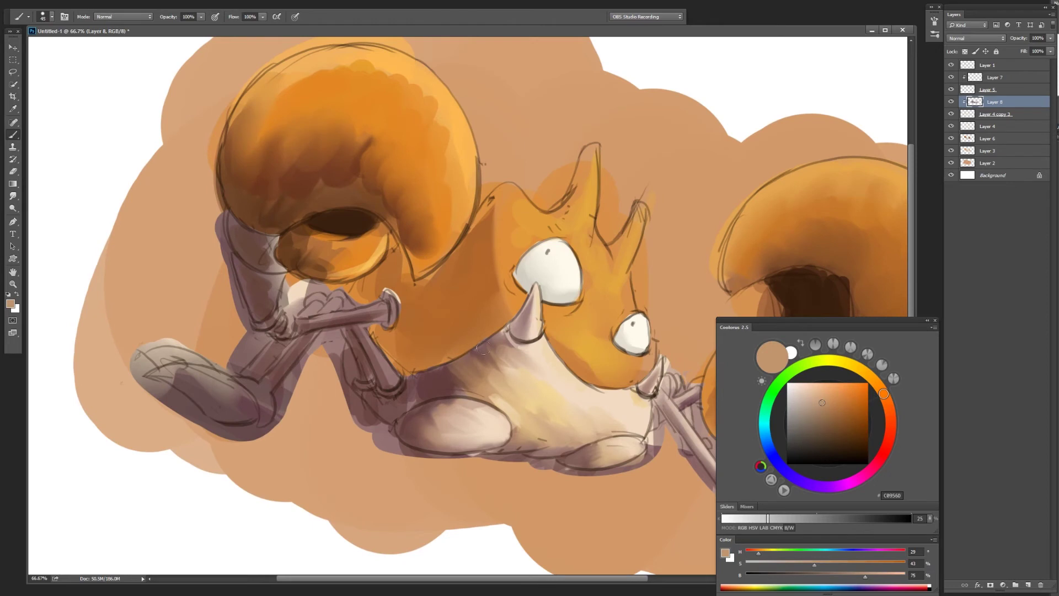
- Highlight the top of the pipe arm and its joint in light pinkish beige
alt+click(504, 329)
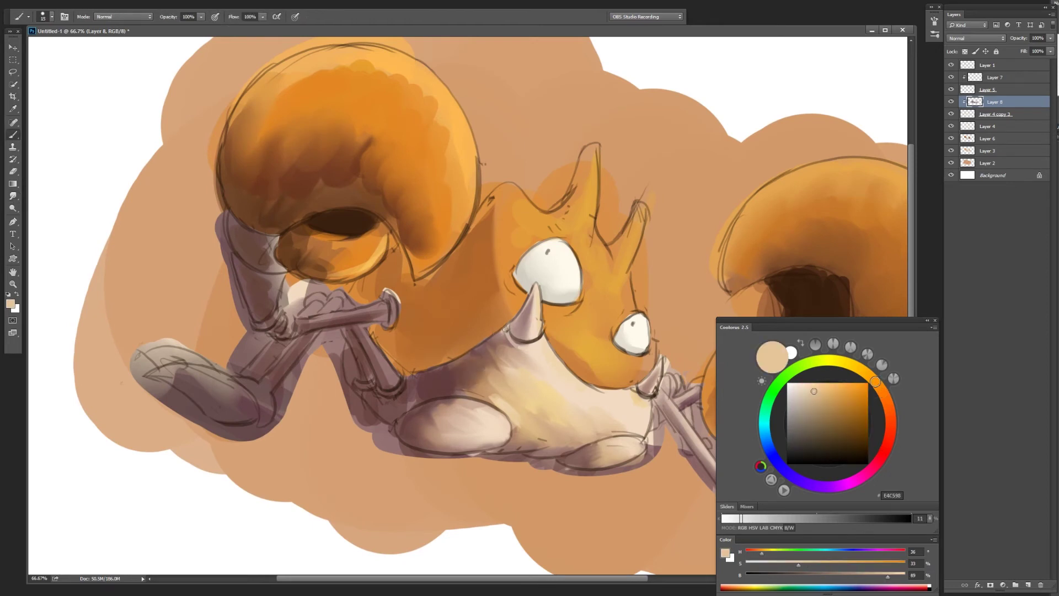
alt+click(467, 356)
alt+click(416, 398)
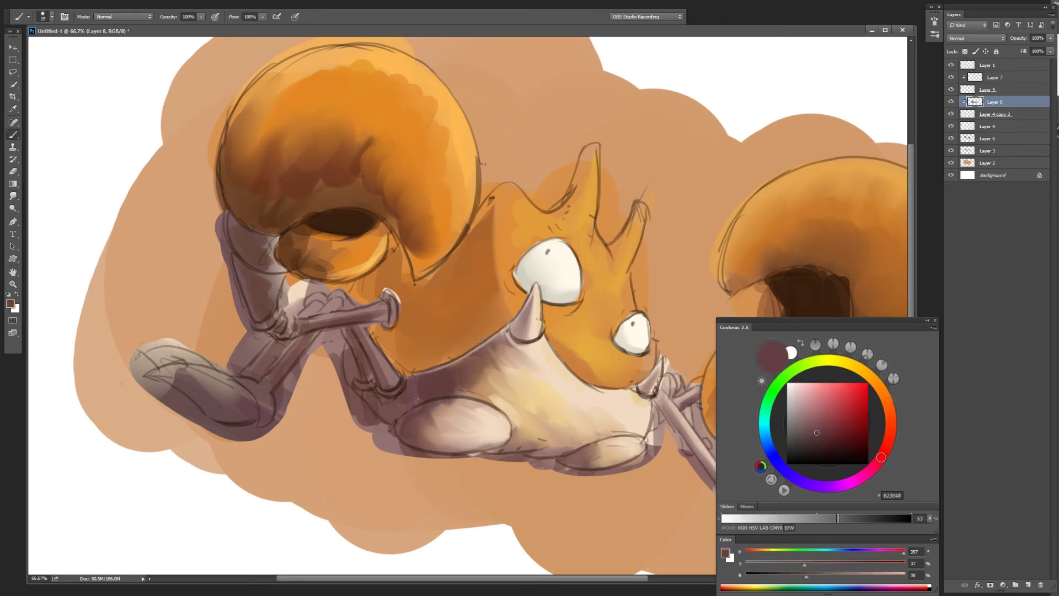
alt+click(367, 393)
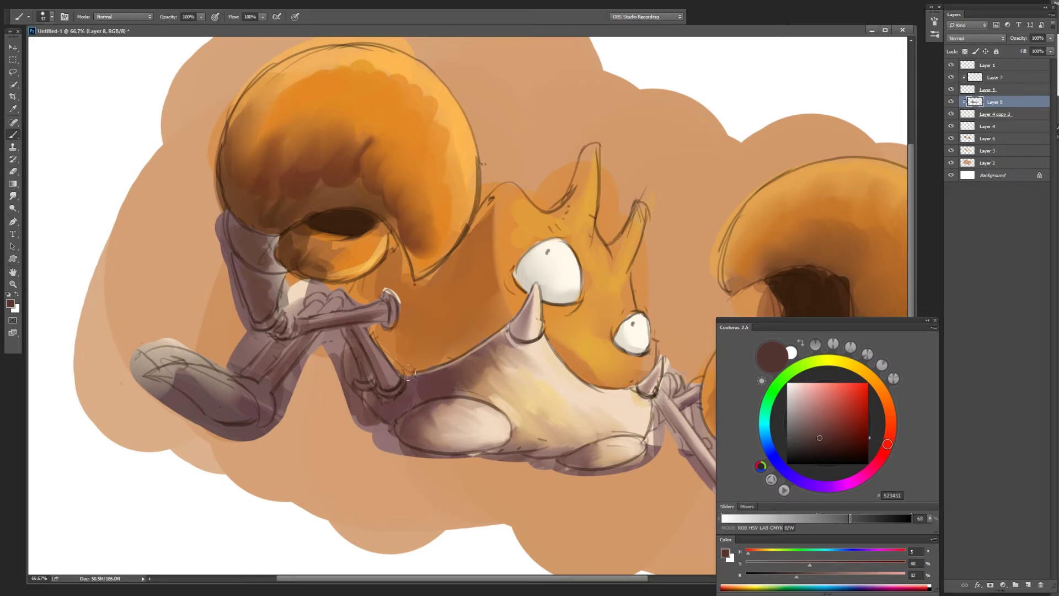
alt+click(361, 313)
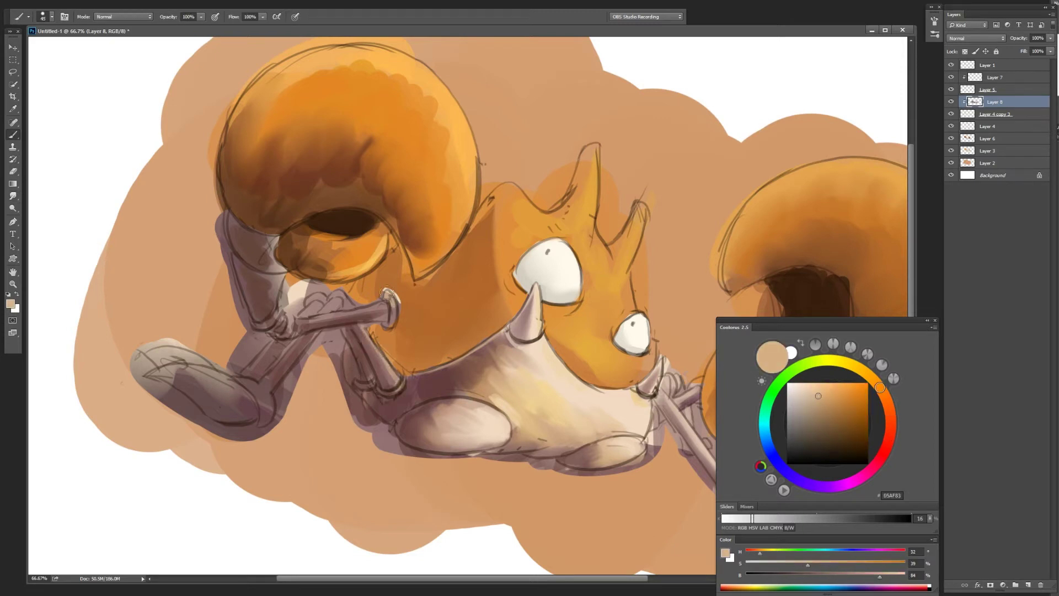
alt+click(305, 325)
drag(362, 319, 289, 318)
drag(277, 274, 263, 247)
- Blend dark brown into the arm joint with the Smudge tool
alt+click(268, 249)
key(r)
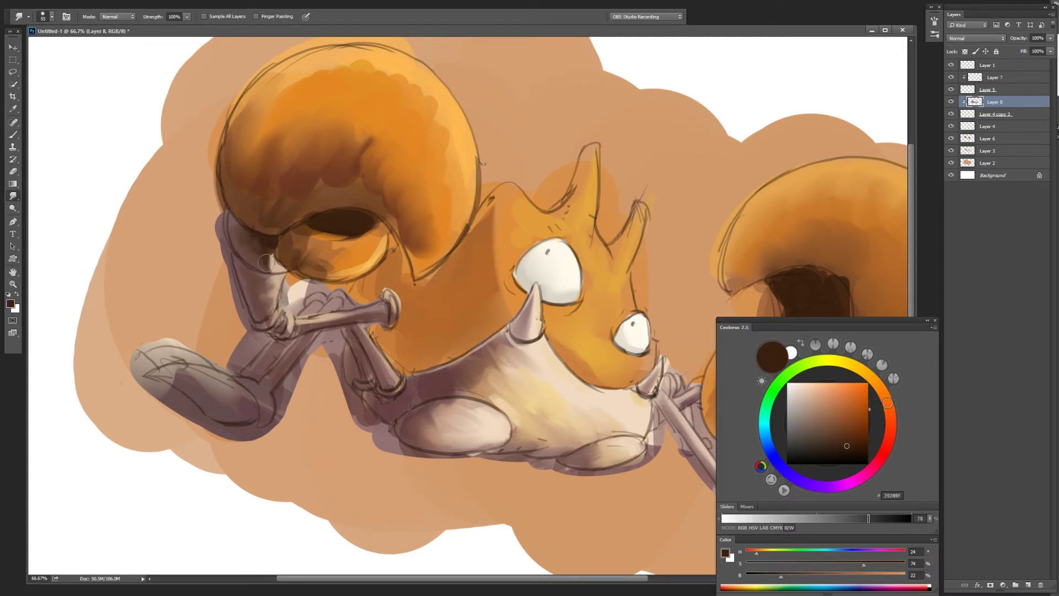
drag(245, 309, 229, 218)
key(b)
- Add lighter beige along the foot and darken the lower leg in red-brown
alt+click(283, 308)
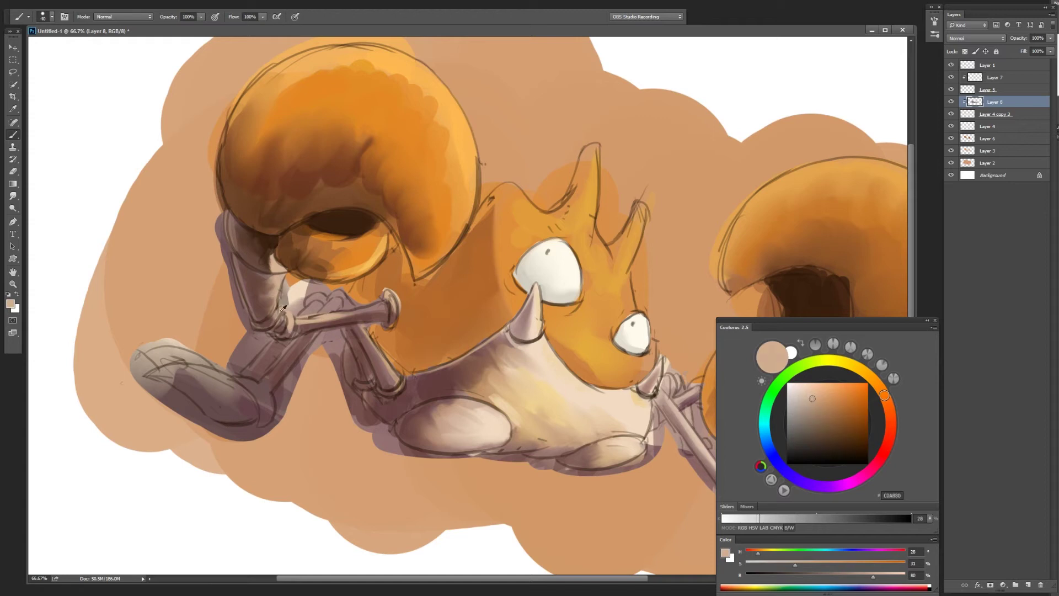
mouse_move(160, 373)
mouse_down()
mouse_move(245, 397)
mouse_move(287, 341)
mouse_up()
alt+click(242, 411)
alt+click(245, 391)
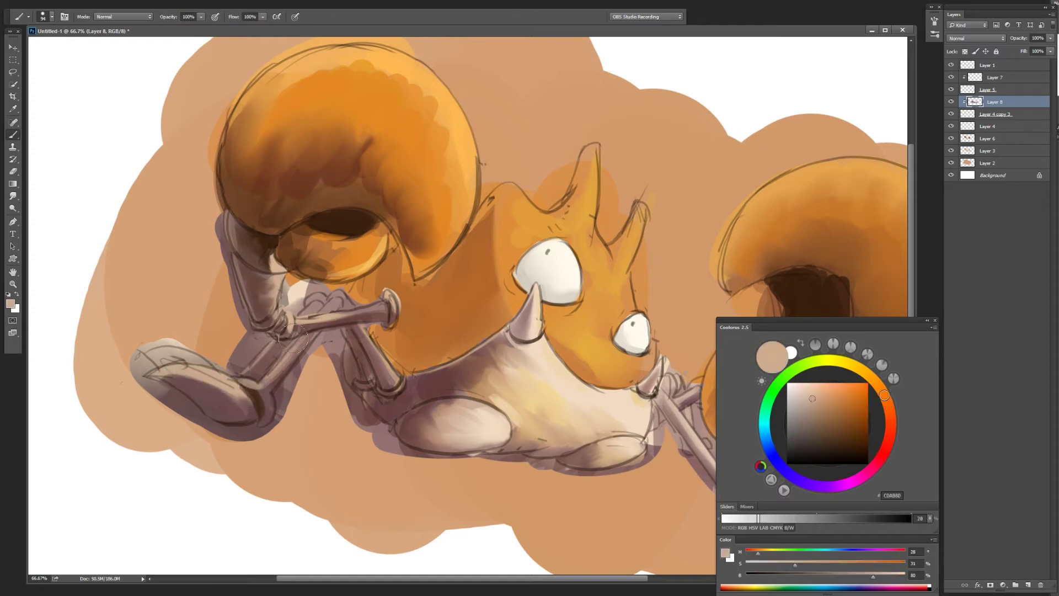
alt+click(272, 387)
alt+click(326, 348)
drag(367, 336, 359, 362)
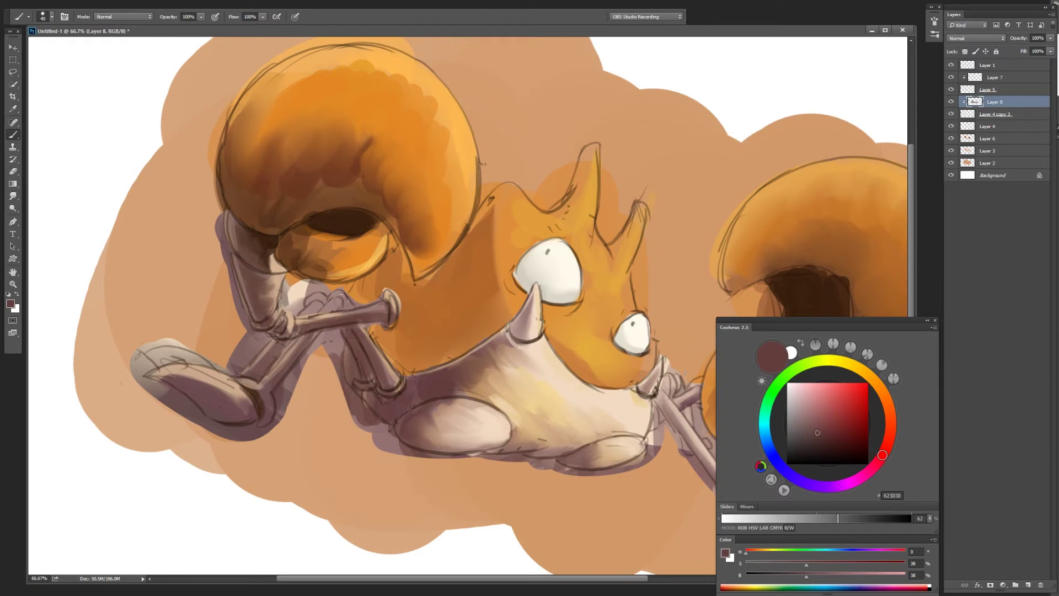
alt+click(316, 305)
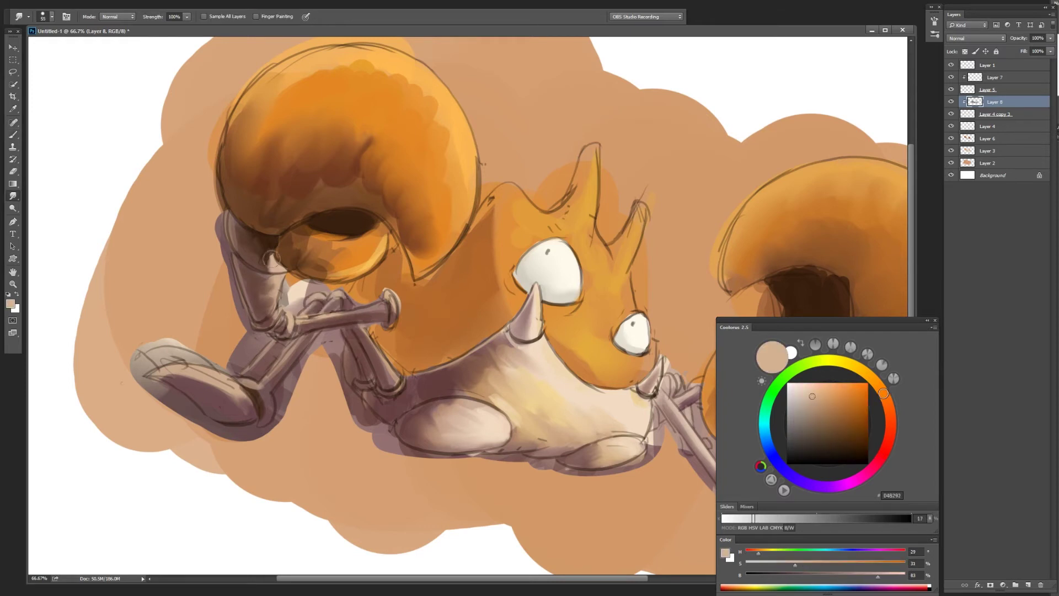
alt+click(275, 342)
key(bracketright)
key(ctrl+minus)
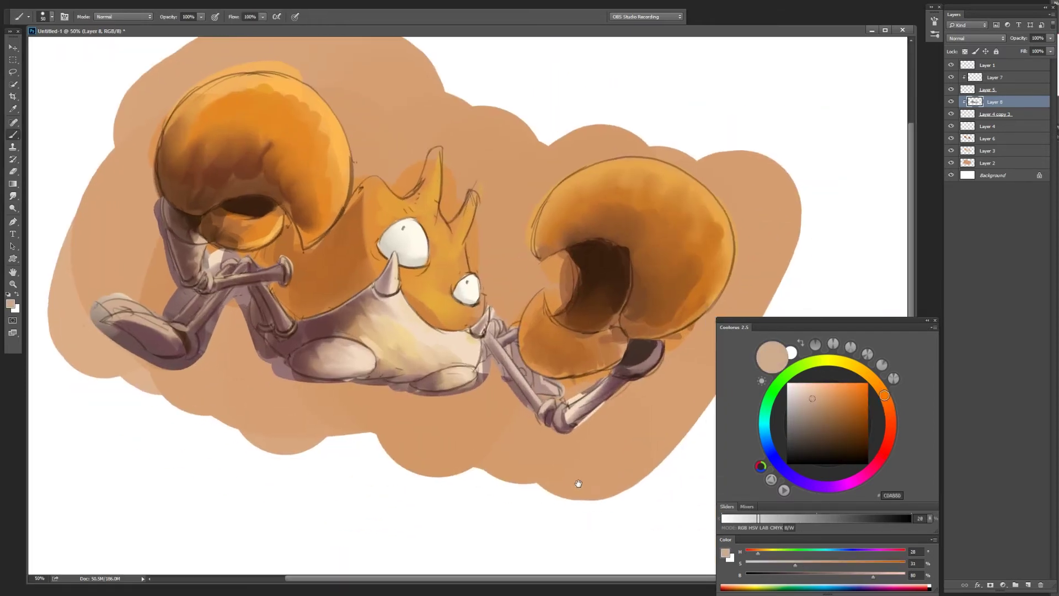
- On Layer 6, hatch dark red-brown strokes and an orange stroke on the lower claw
click(889, 437)
click(846, 438)
key(bracketleft)
key(bracketleft)
key(alt+bracketleft)
key(alt+bracketleft)
key(alt+bracketleft)
mouse_move(618, 330)
mouse_down()
mouse_move(593, 366)
mouse_move(560, 367)
mouse_up()
alt+click(552, 331)
alt+click(540, 305)
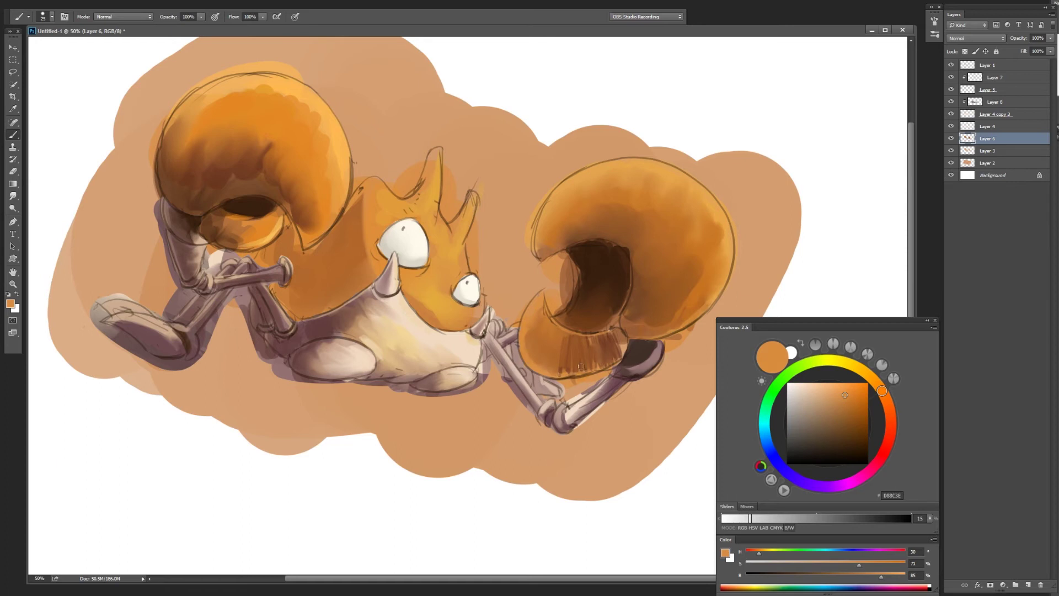
- Paint darker brown strokes on the right claw
alt+click(615, 238)
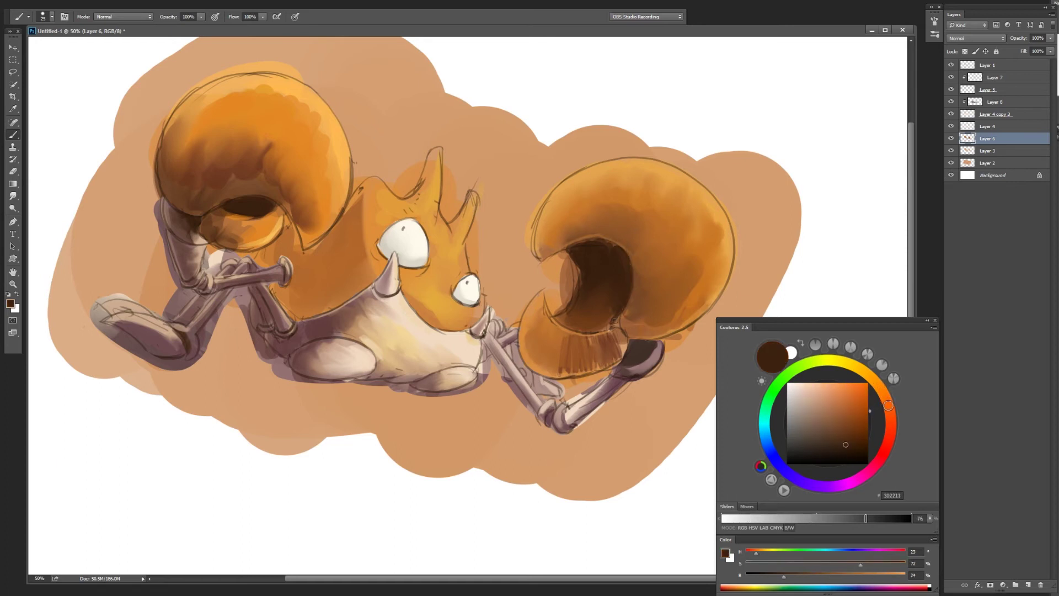
alt+click(620, 342)
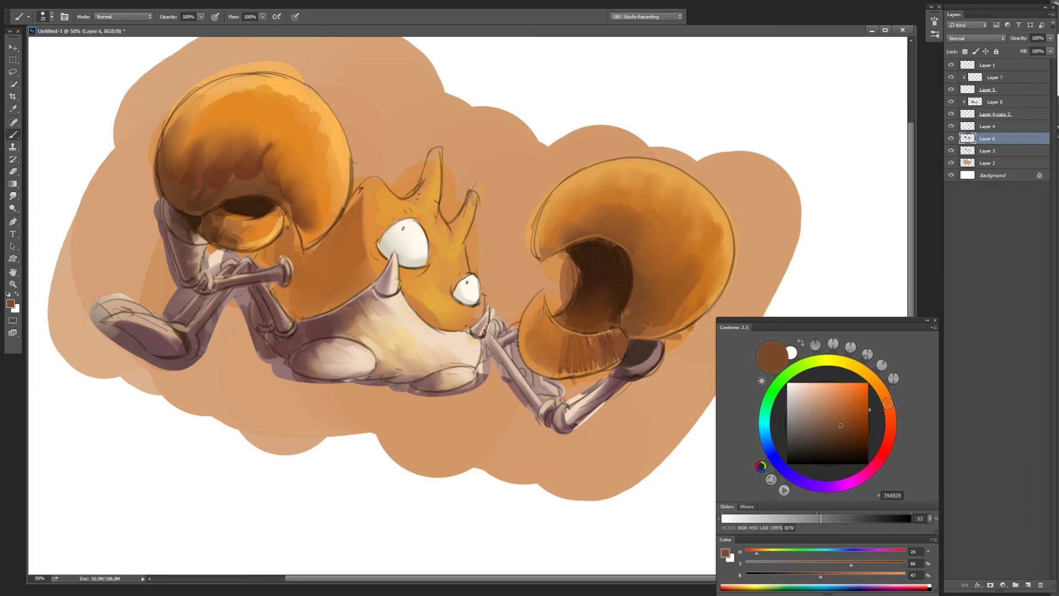
drag(667, 237, 661, 275)
alt+click(657, 254)
key(r)
key(ctrl+minus)
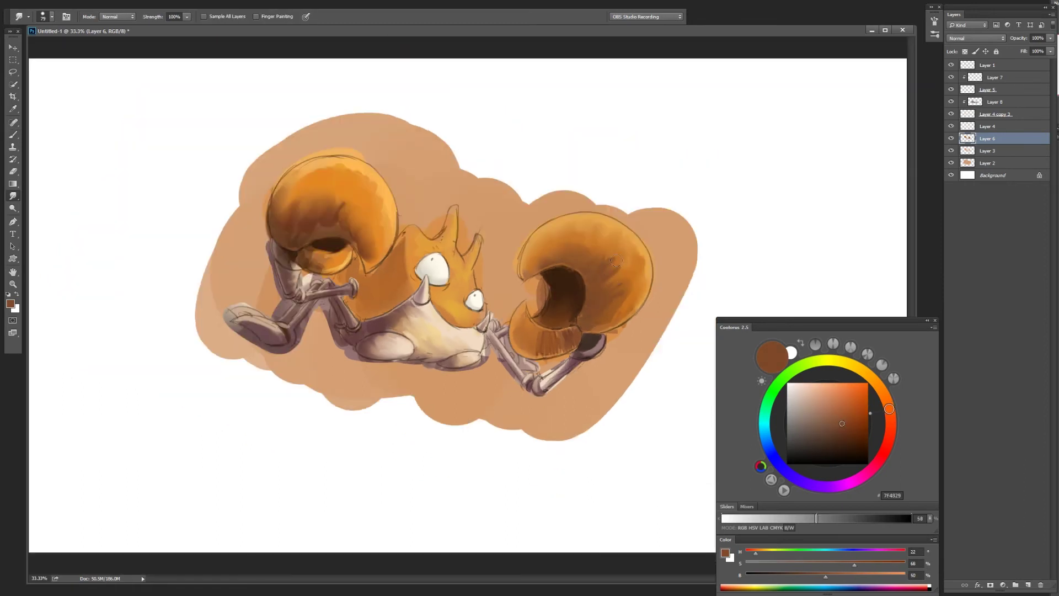
key(b)
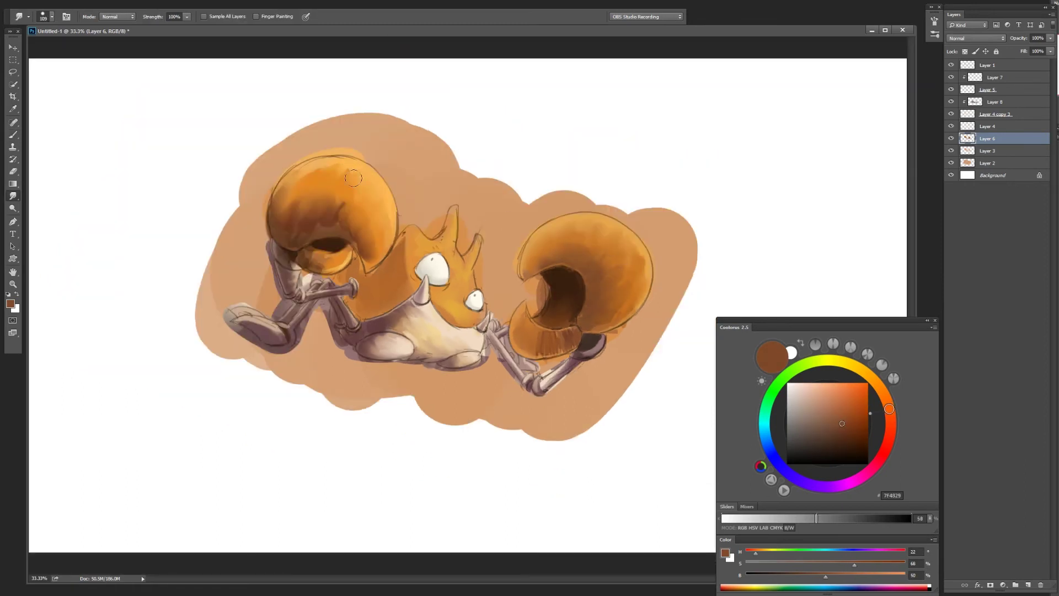
- Shade the area under the left shell in deep brown
alt+click(281, 189)
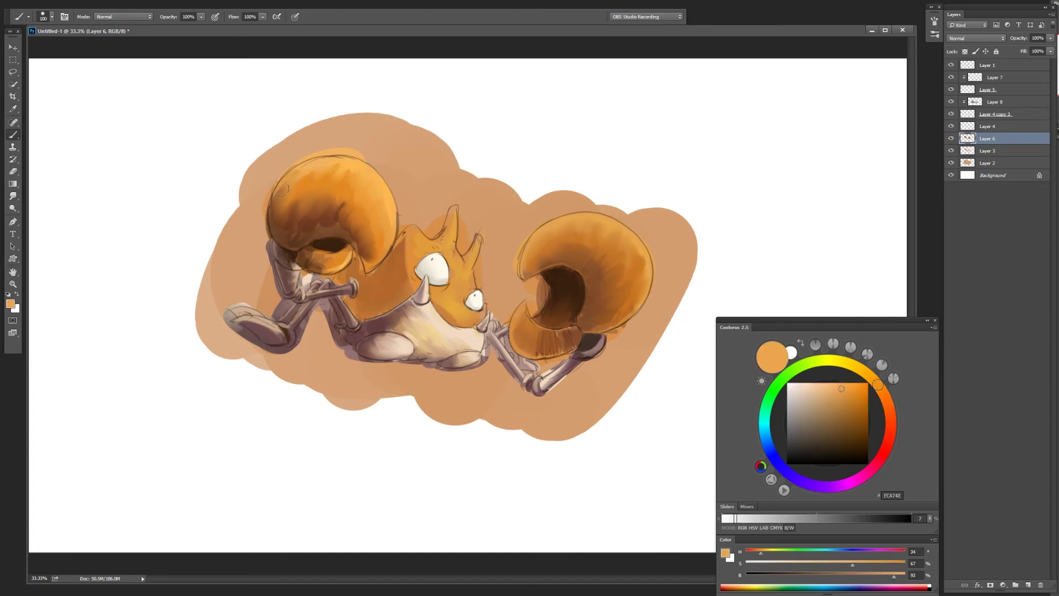
alt+click(390, 255)
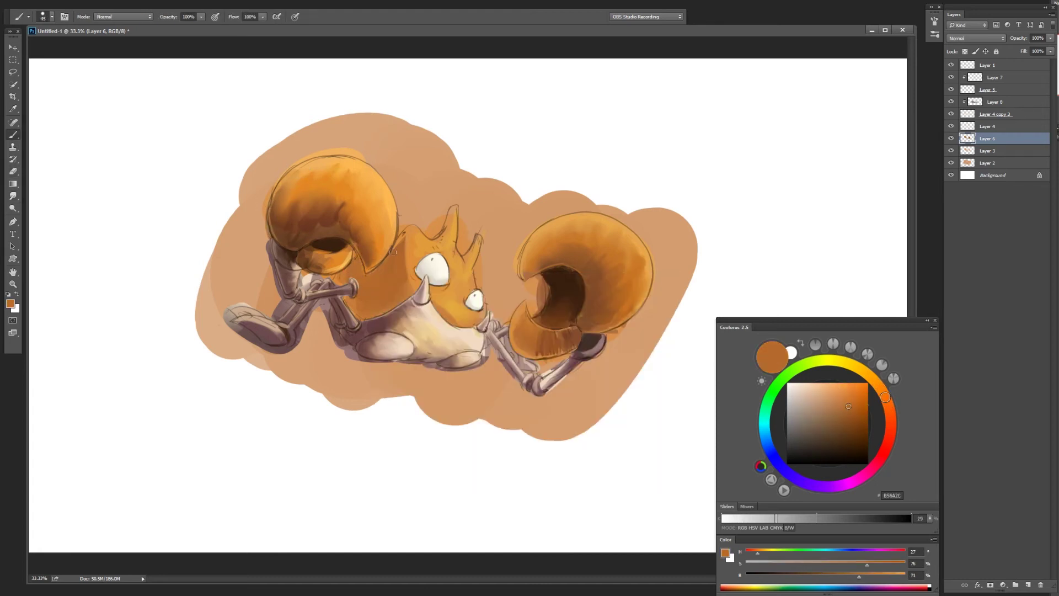
alt+click(331, 246)
drag(355, 255, 349, 288)
- Smudge the right shell's upper edge softly into the background
alt+click(465, 314)
alt+click(468, 287)
key(bracketleft)
key(bracketleft)
alt+click(450, 213)
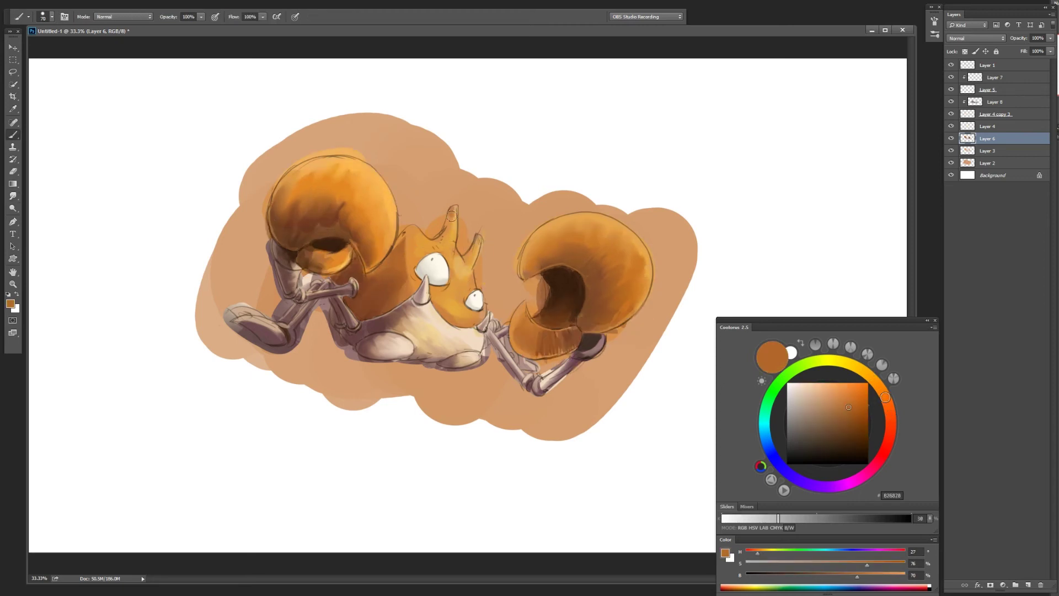
alt+click(473, 252)
key(r)
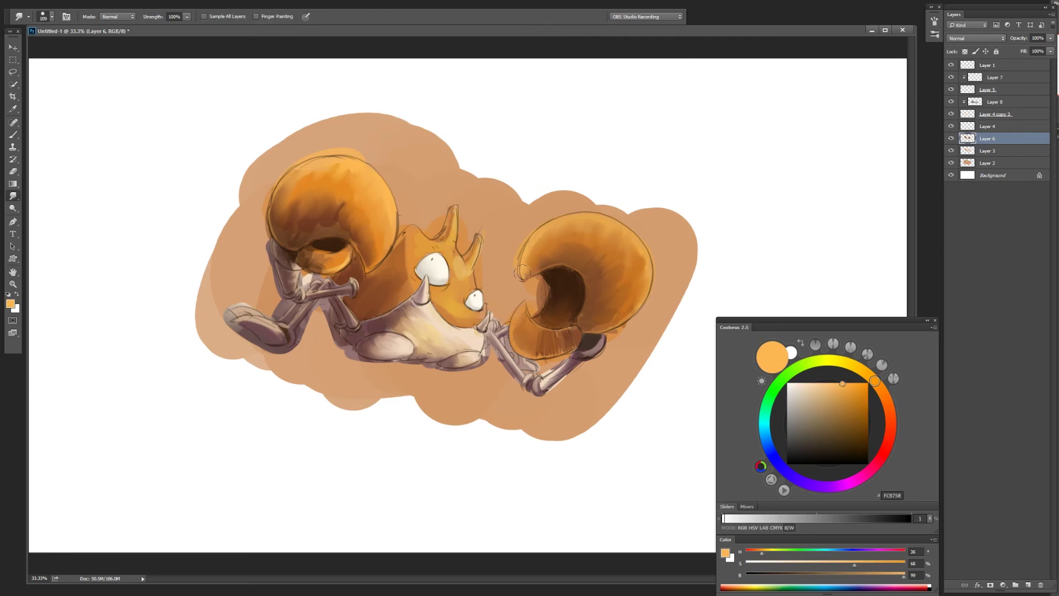
drag(573, 220, 654, 323)
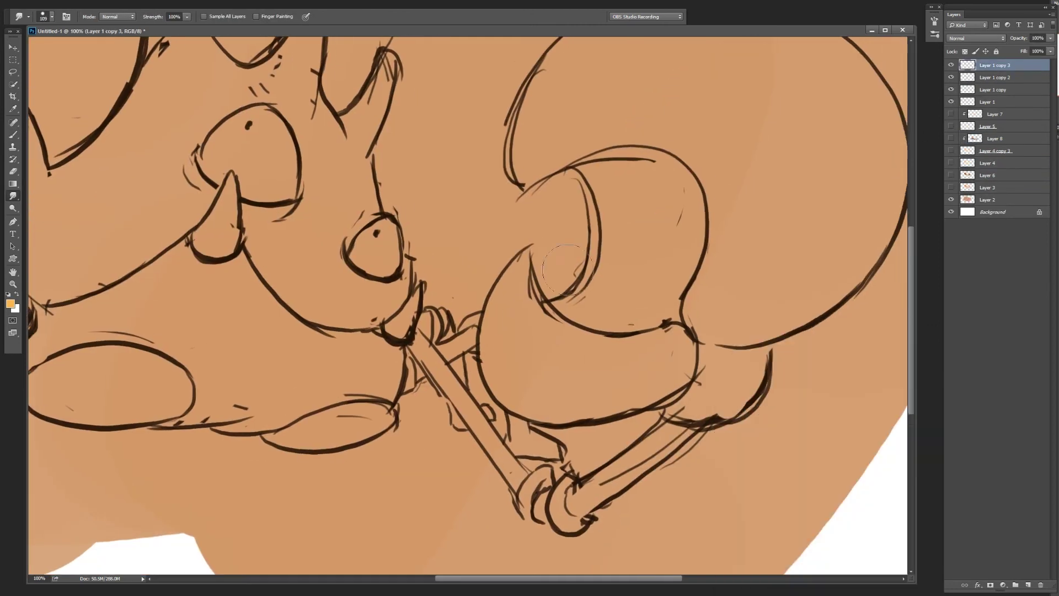
- On Layer 2, erase the tan background paint around the shell, eye and left side
drag(517, 210, 551, 190)
drag(529, 243, 537, 284)
drag(386, 216, 389, 226)
click(400, 258)
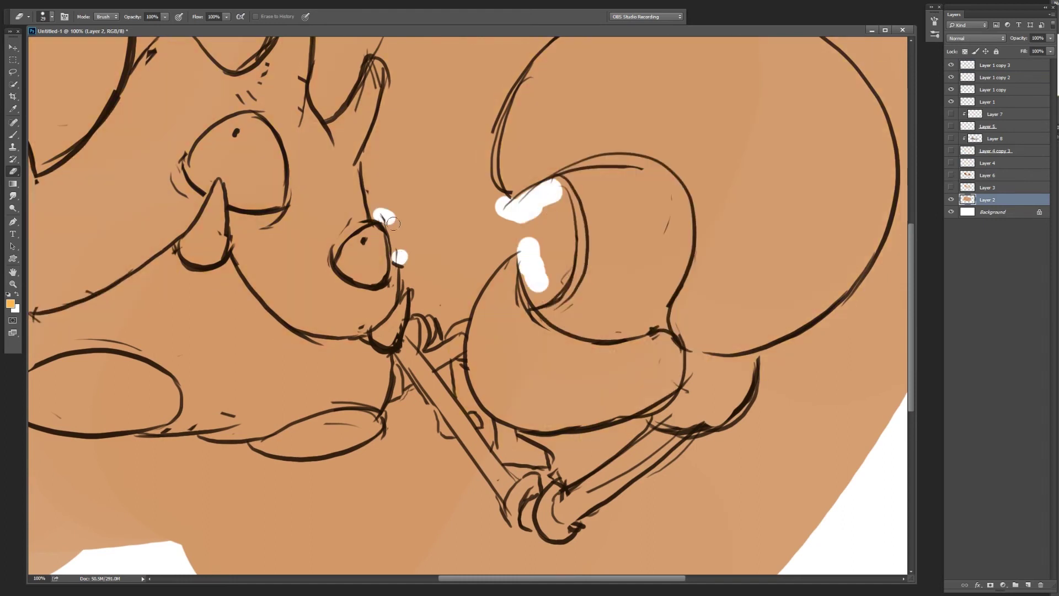
drag(370, 152, 371, 173)
scroll(877, 110, up, 5)
drag(166, 249, 673, 229)
drag(279, 226, 280, 251)
click(338, 365)
drag(155, 378, 173, 370)
drag(364, 306, 386, 320)
mouse_move(379, 276)
mouse_down()
mouse_move(464, 285)
mouse_move(375, 304)
mouse_move(317, 239)
mouse_up()
- With a larger eraser, clear the background under the eye, along the outline, belly and legs
key(bracketright)
key(bracketright)
drag(353, 300, 382, 308)
mouse_move(255, 444)
mouse_down()
mouse_move(297, 405)
mouse_move(162, 413)
mouse_up()
drag(93, 369, 135, 386)
mouse_move(666, 513)
mouse_down()
mouse_move(605, 478)
mouse_move(398, 414)
mouse_up()
click(383, 383)
click(326, 380)
mouse_move(576, 378)
mouse_down()
mouse_move(645, 386)
mouse_move(516, 317)
mouse_up()
drag(555, 393, 604, 418)
drag(639, 383, 656, 400)
drag(585, 307, 511, 330)
drag(745, 246, 747, 269)
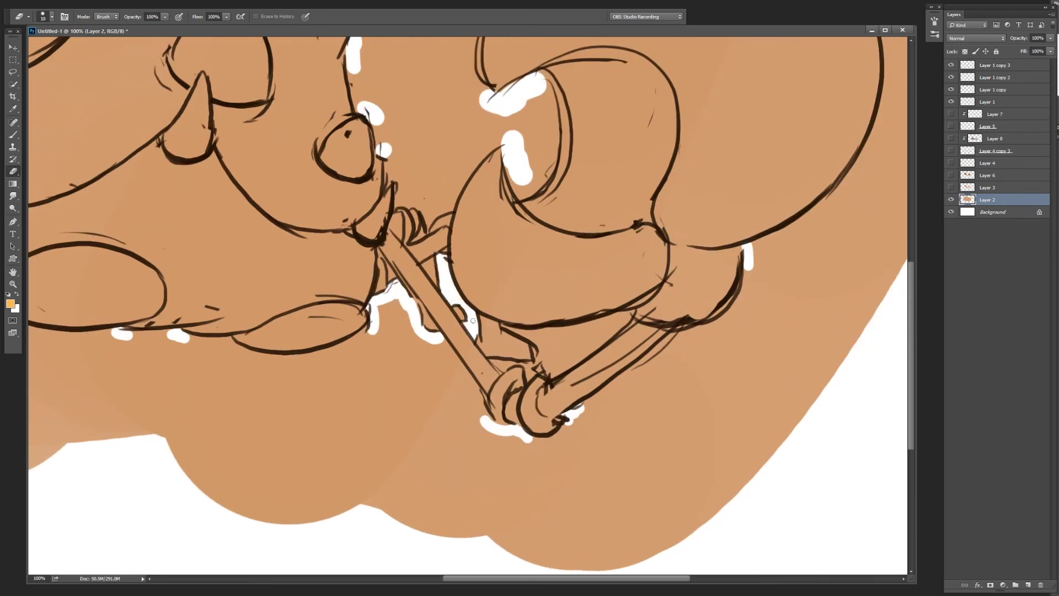
drag(511, 362, 532, 364)
drag(631, 318, 575, 359)
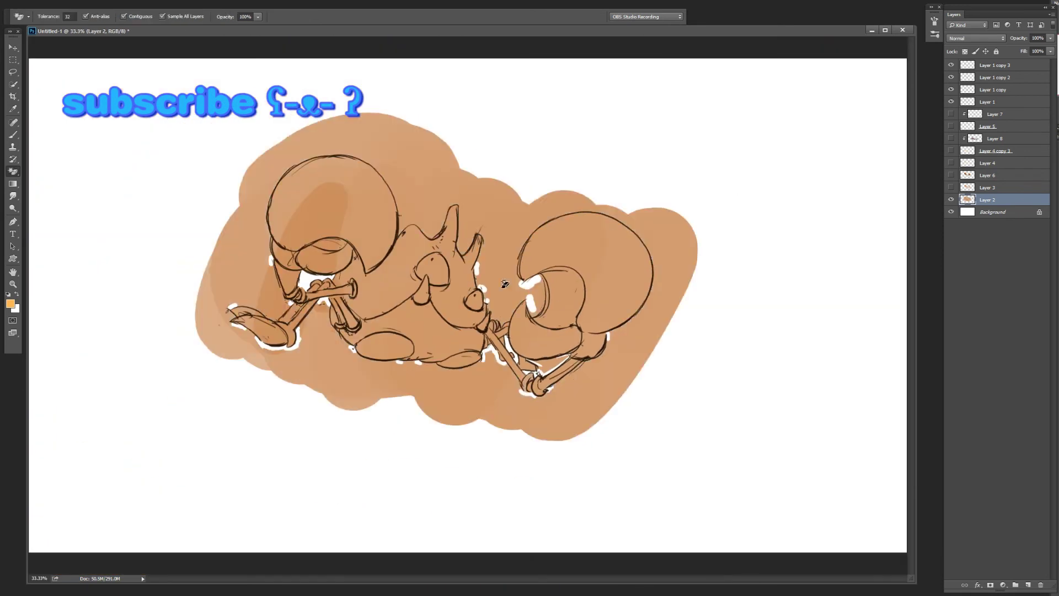
- Zoom out to show the whole drawing, briefly switching to the Magic Wand
drag(632, 311, 384, 272)
key(w)
key(ctrl+minus)
key(ctrl+minus)
key(ctrl+minus)
key(b)
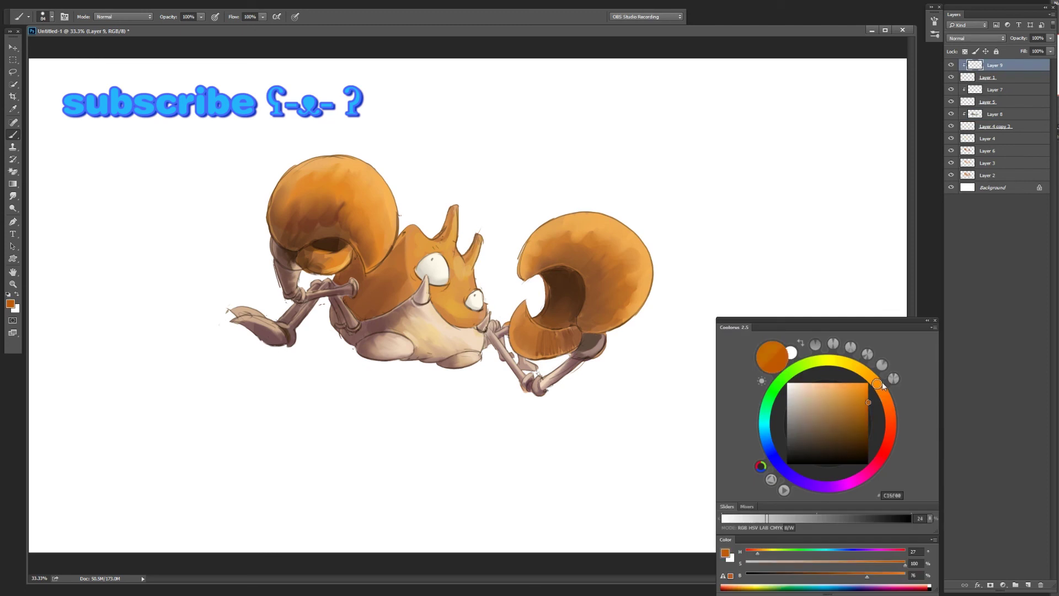
- Paint bright yellow, cream and orange touch-ups on Layer 9, then hide panels and zoom in
drag(882, 383, 852, 365)
click(846, 382)
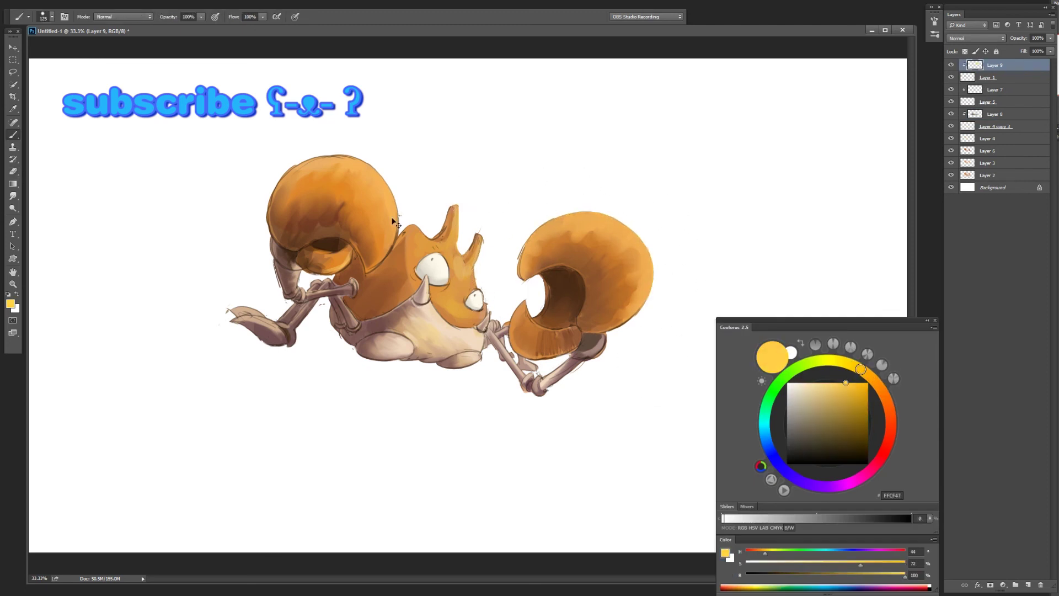
alt+click(429, 276)
key(bracketleft)
key(bracketleft)
key(bracketleft)
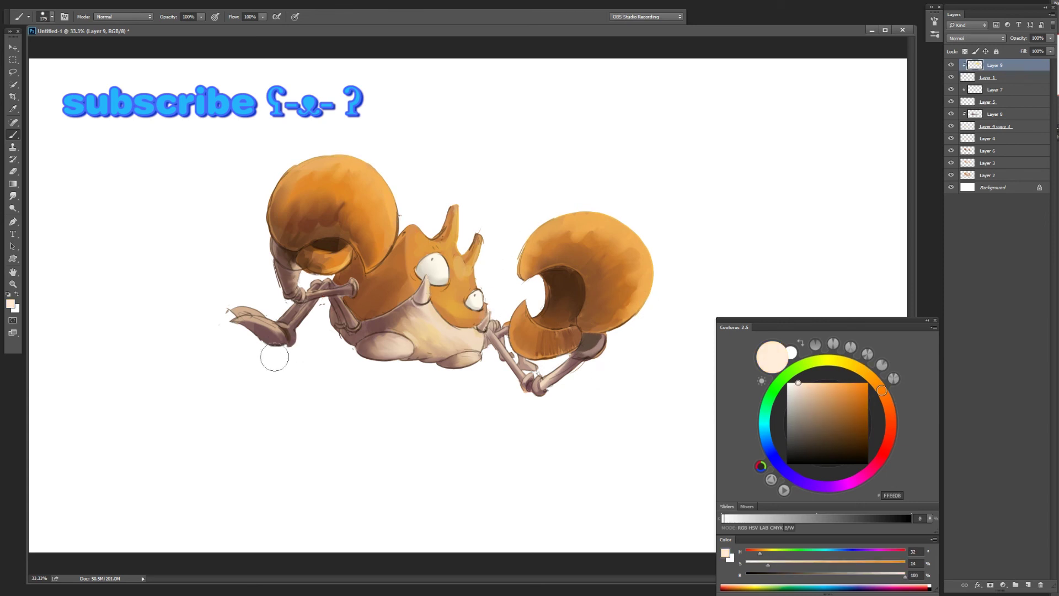
alt+click(389, 259)
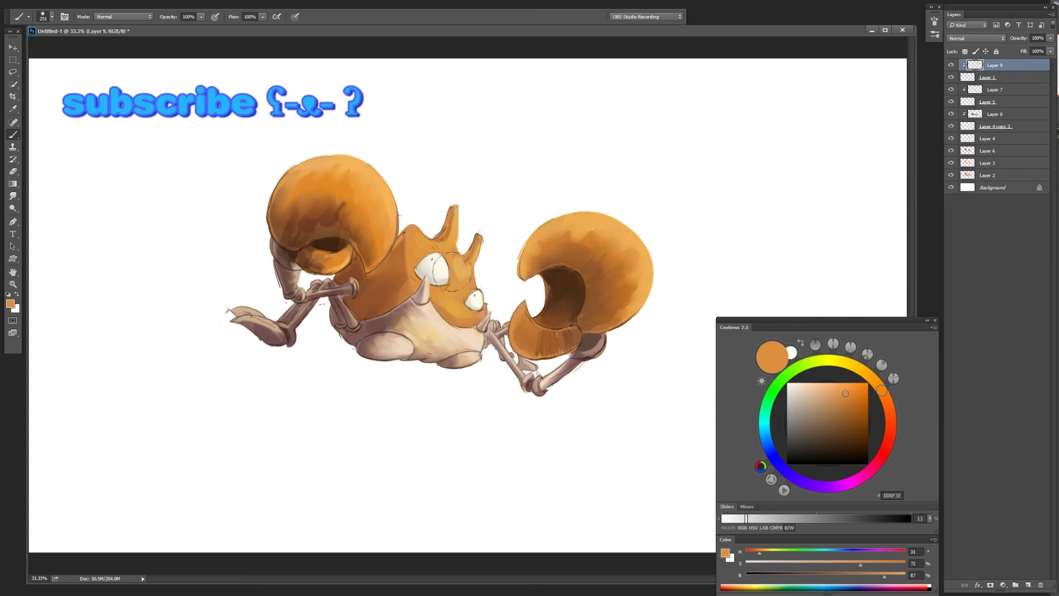
key(Tab)
key(ctrl+plus)
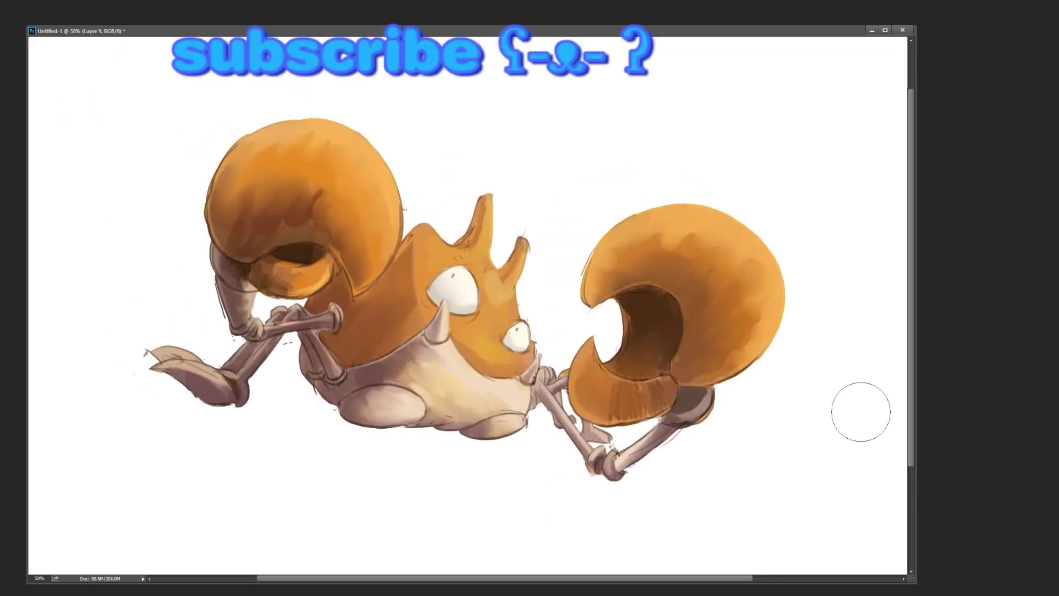